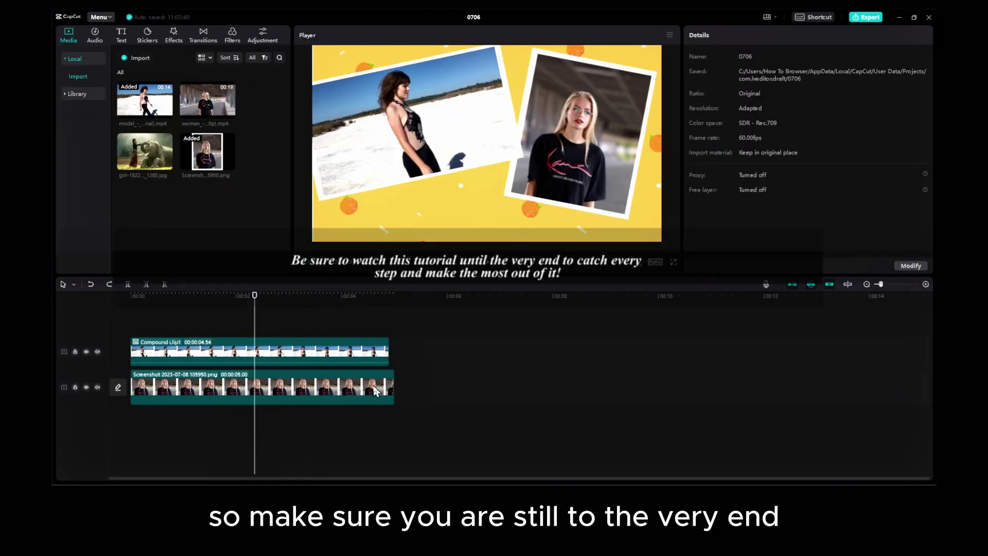
- Delete both old example clips and add the beach walking video to the timeline
left_click(394, 391)
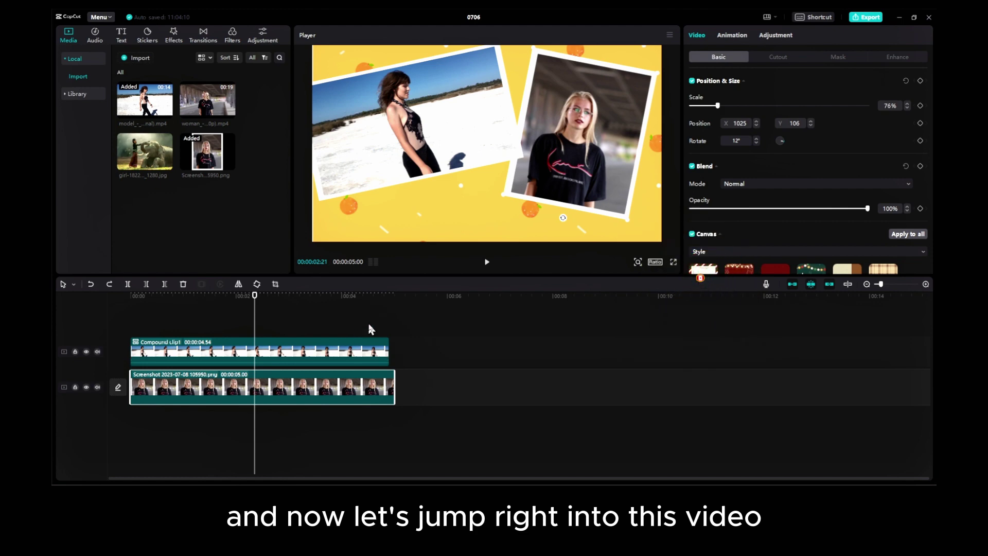
left_click_drag(368, 328, 283, 413)
key("Delete")
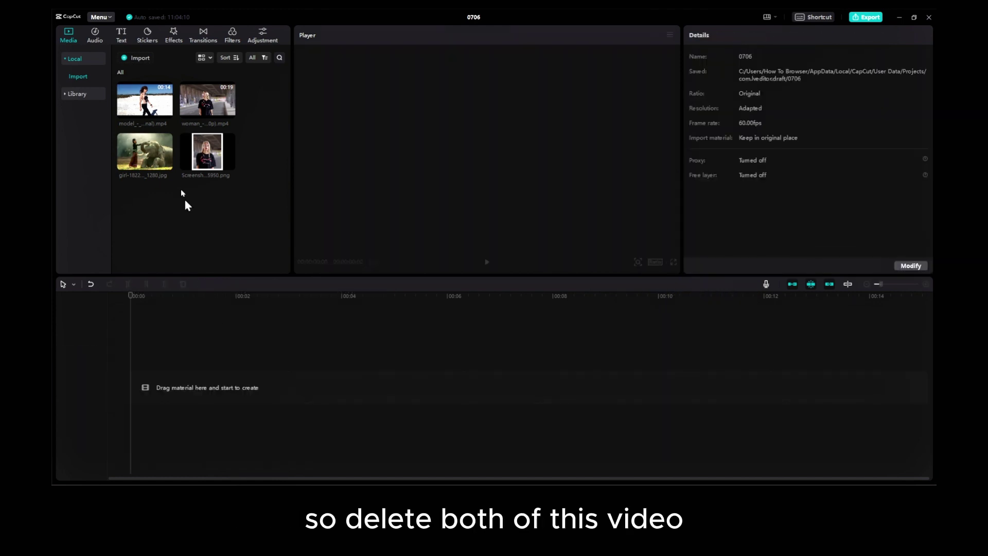
left_click_drag(139, 99, 147, 382)
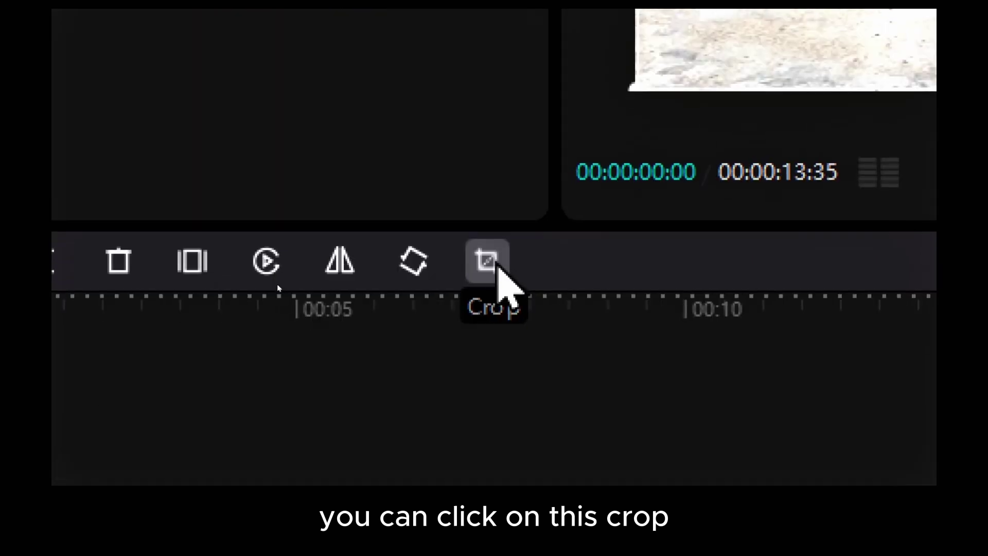
- Crop both sides of the beach clip to a tall portrait frame around the woman
left_click(275, 284)
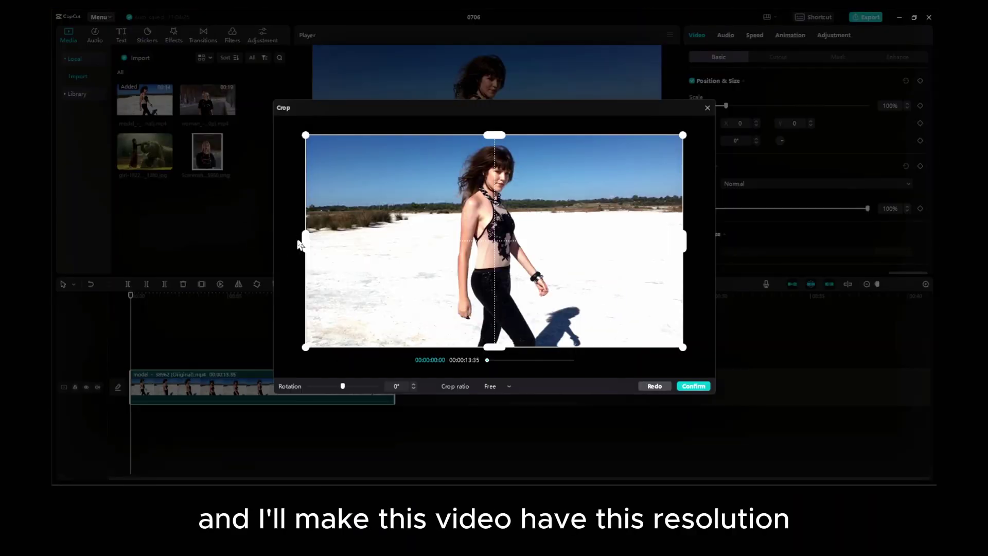
left_click_drag(305, 241, 411, 245)
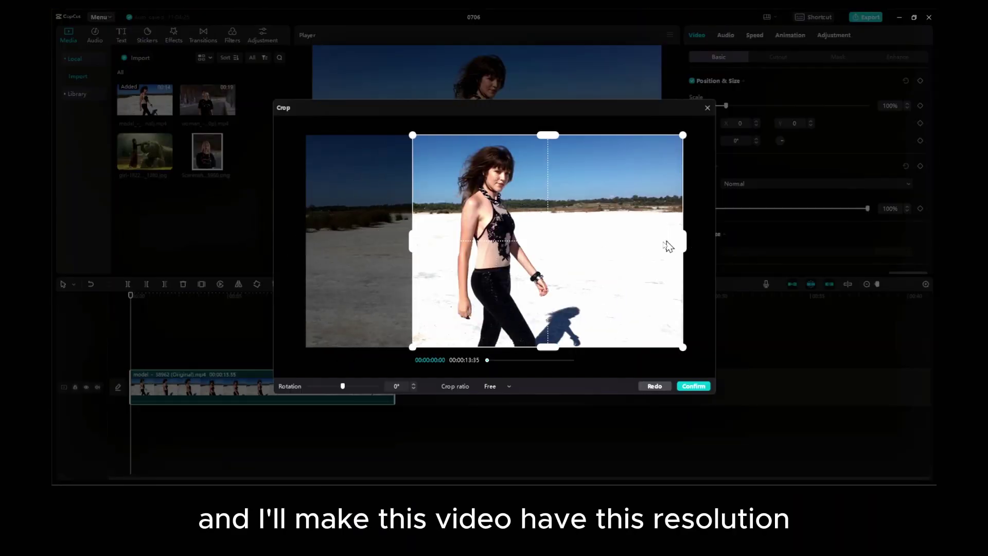
left_click_drag(682, 246, 565, 254)
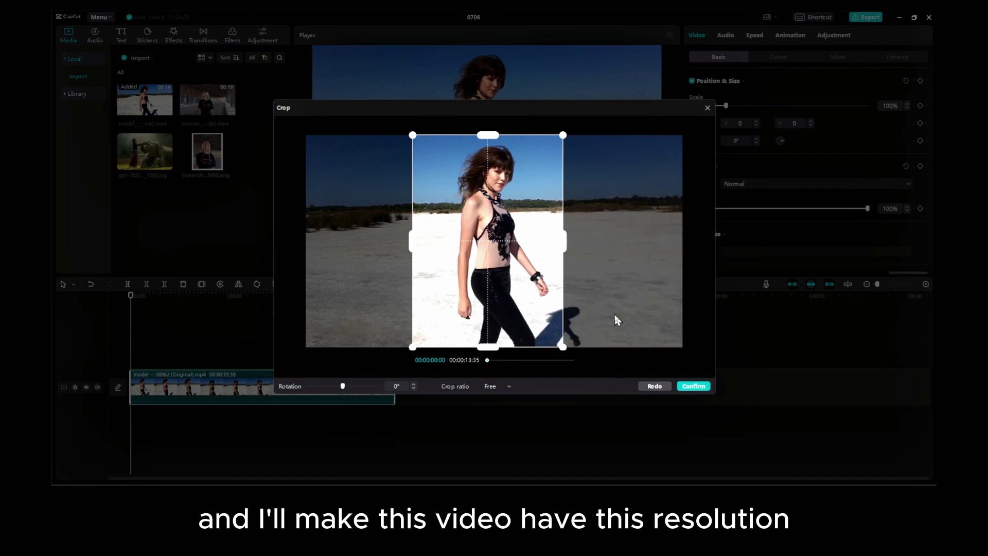
left_click(694, 385)
mouse_move(229, 302)
left_mouse_down()
mouse_move(378, 303)
mouse_move(131, 301)
left_mouse_up()
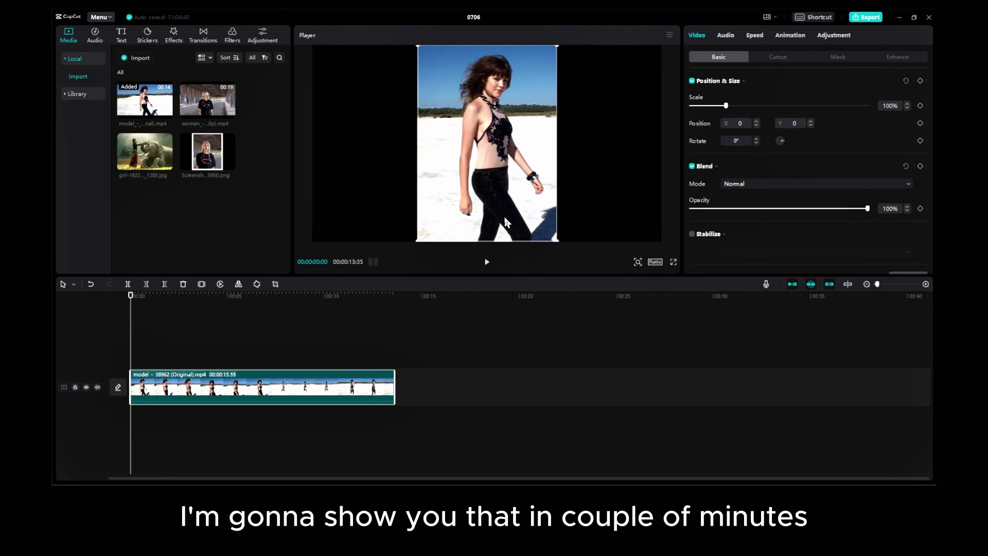
scroll(694, 238, "down", 2)
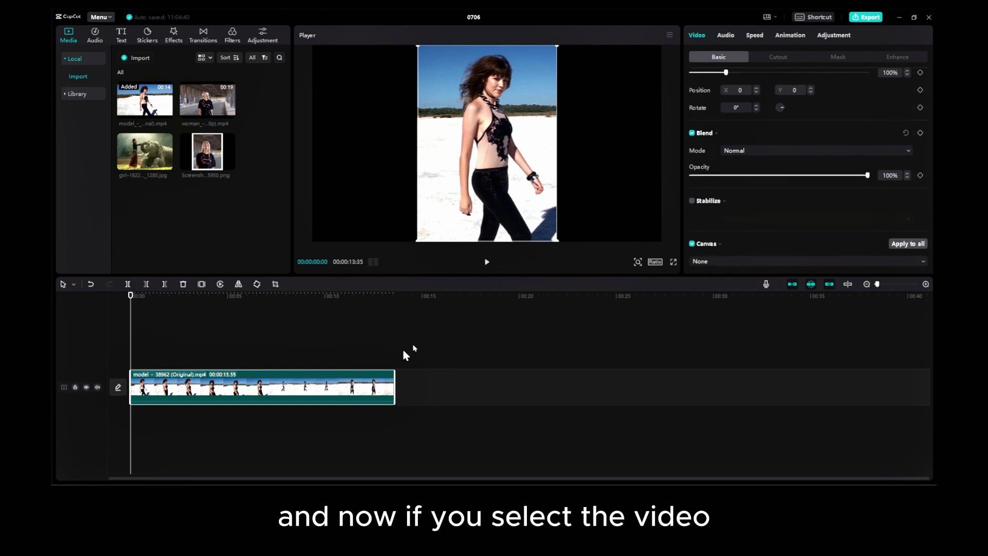
- Turn on a Color canvas for the beach clip and set it to Hex FF0000
left_click(404, 297)
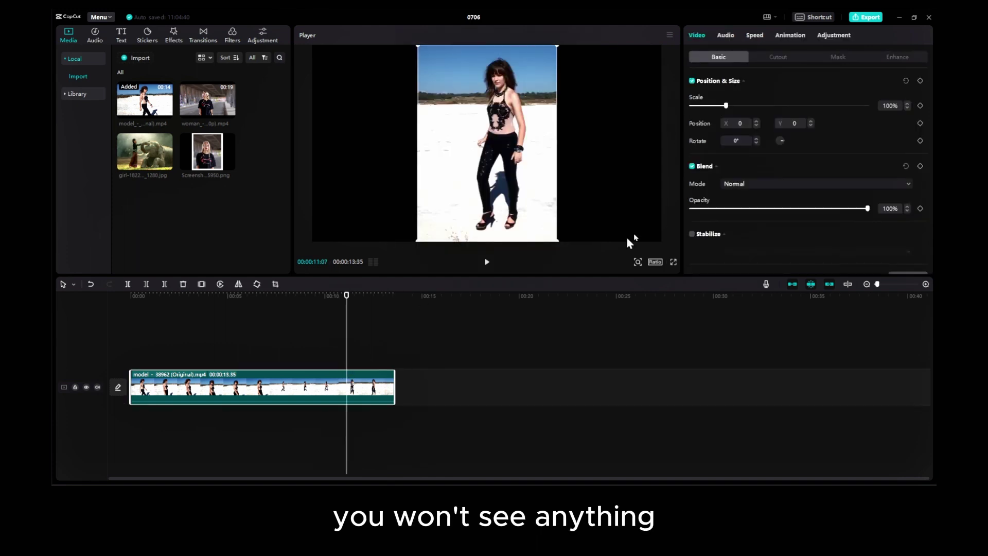
scroll(725, 254, "down", 2)
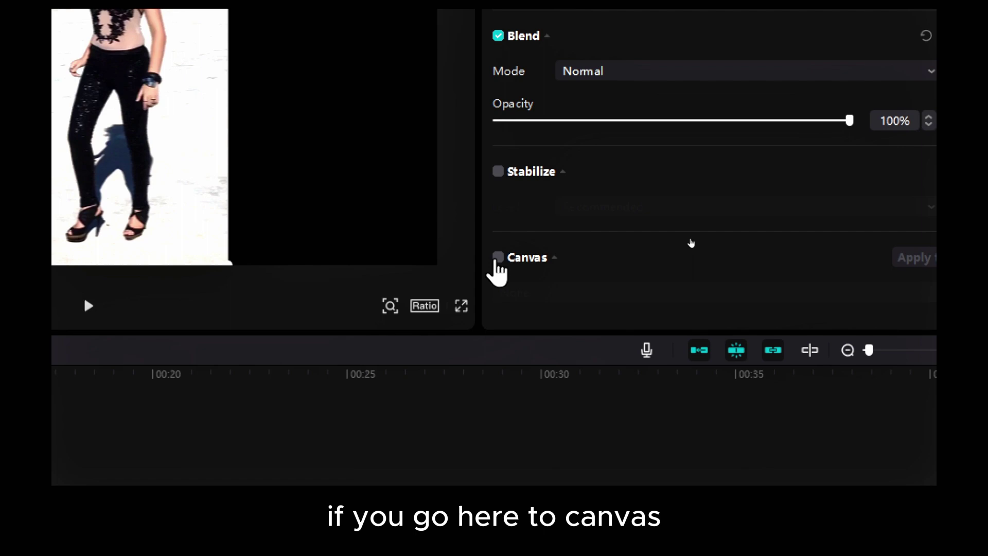
left_click(489, 258)
left_click(503, 291)
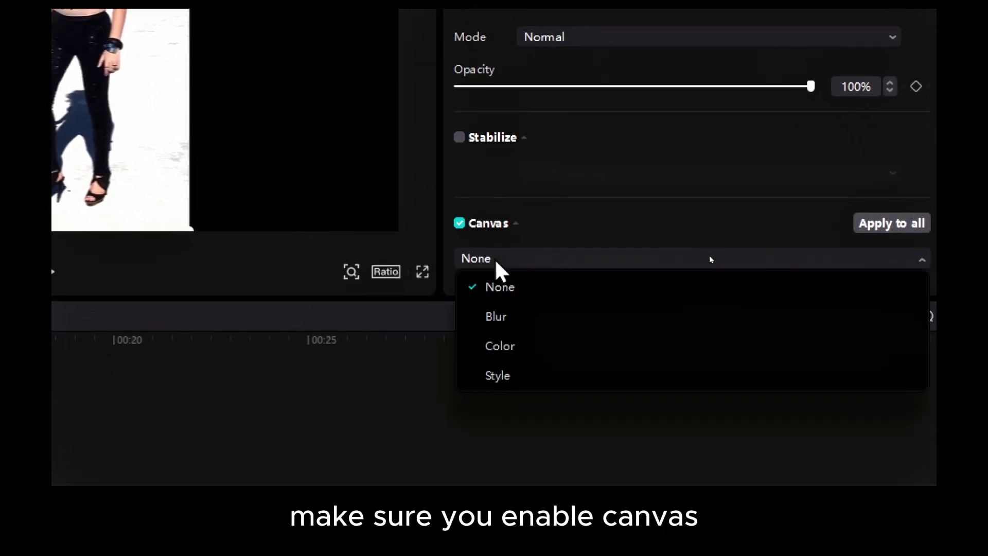
left_click(495, 298)
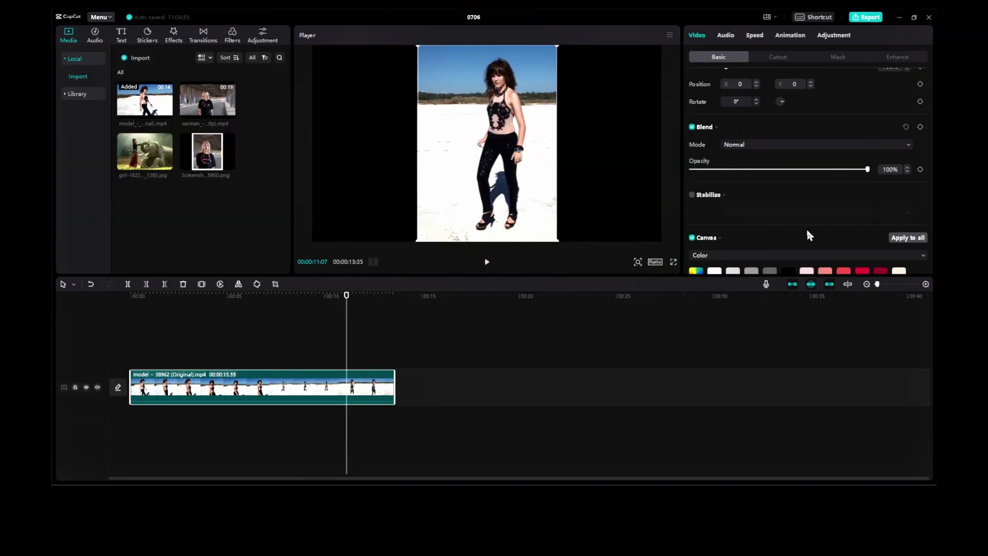
scroll(806, 229, "down", 3)
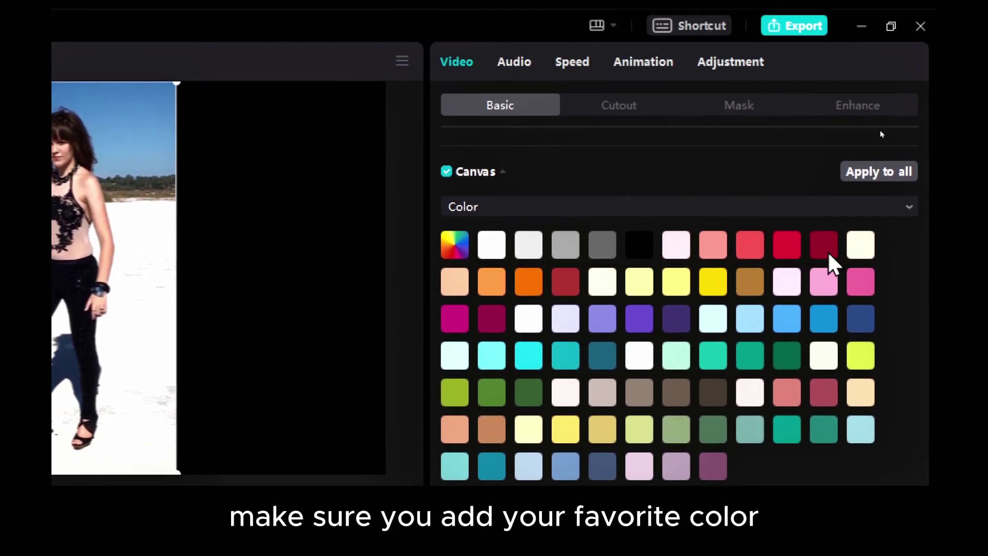
left_click(781, 250)
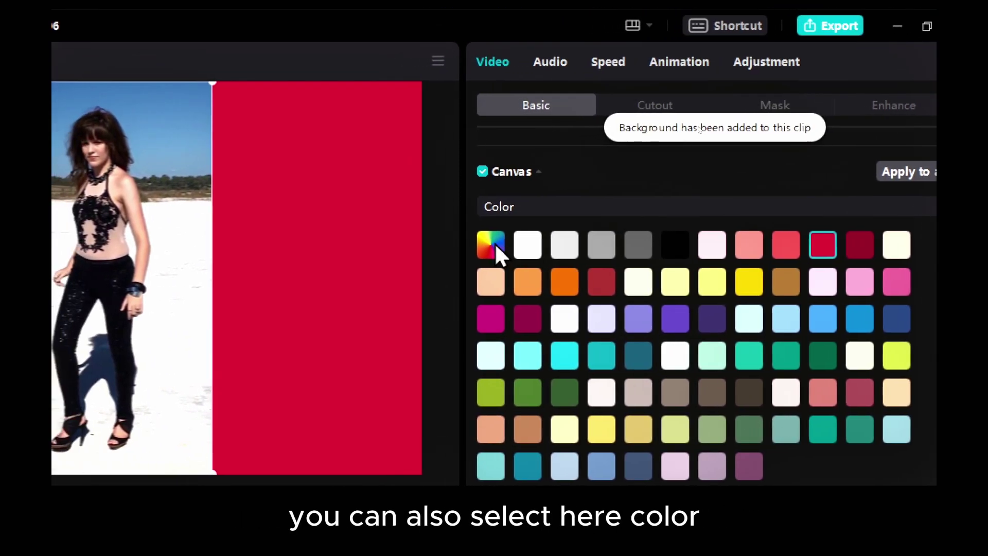
left_click(495, 242)
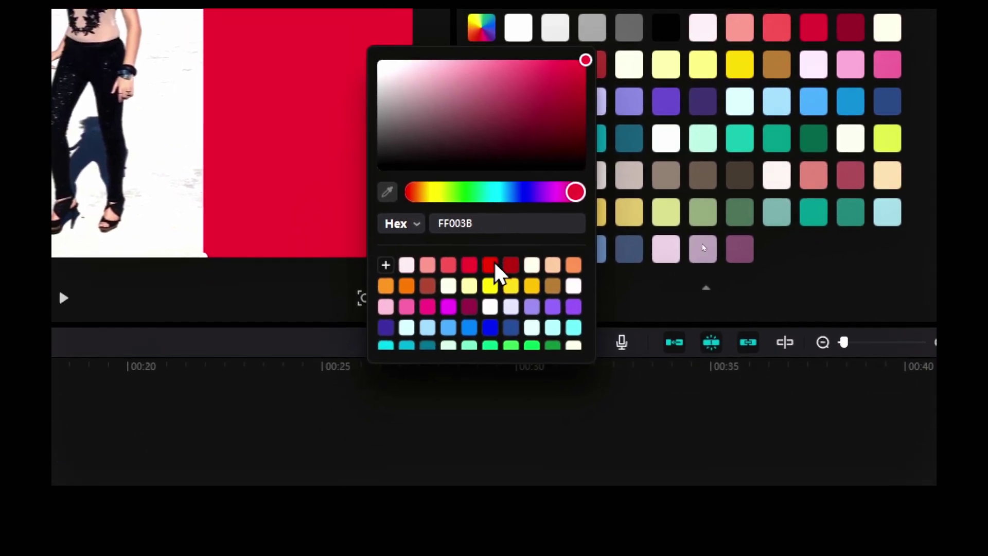
left_click(495, 351)
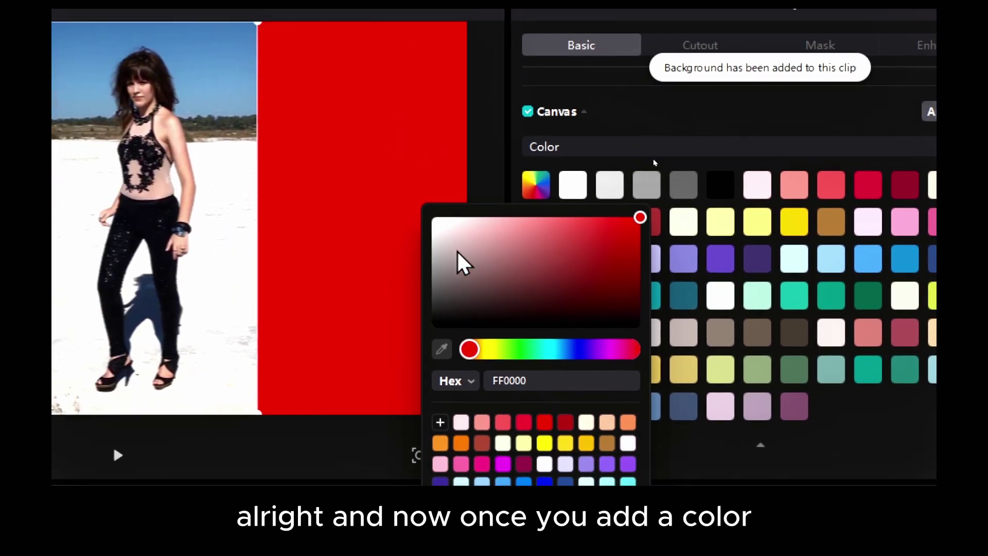
left_click(614, 149)
left_click(544, 155)
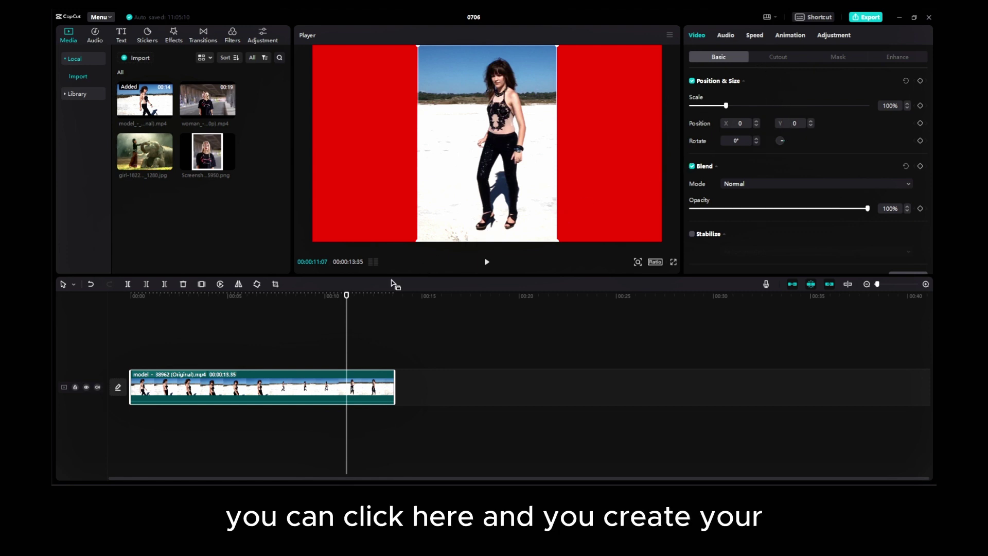
- Try a compound clip and 97% scale, then undo both
right_click(353, 374)
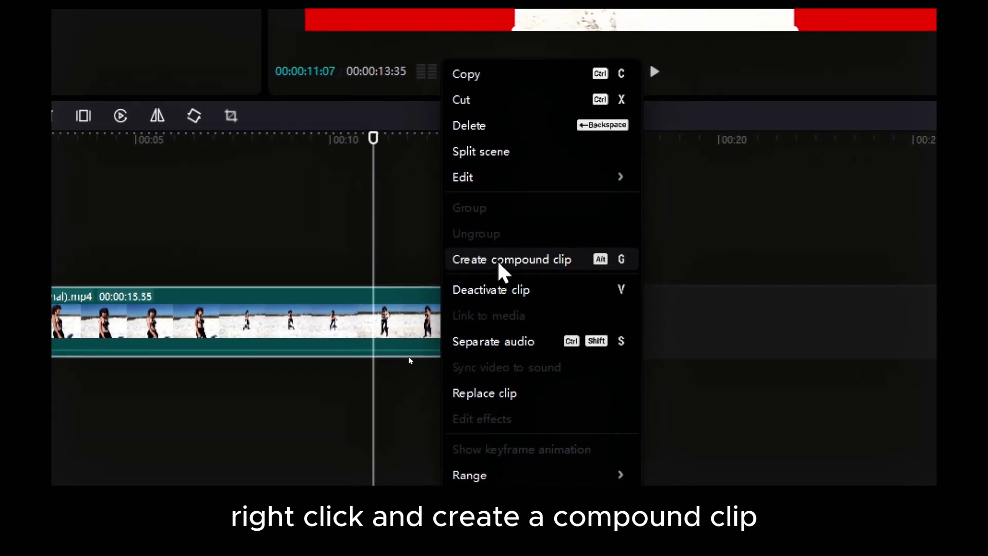
left_click(495, 259)
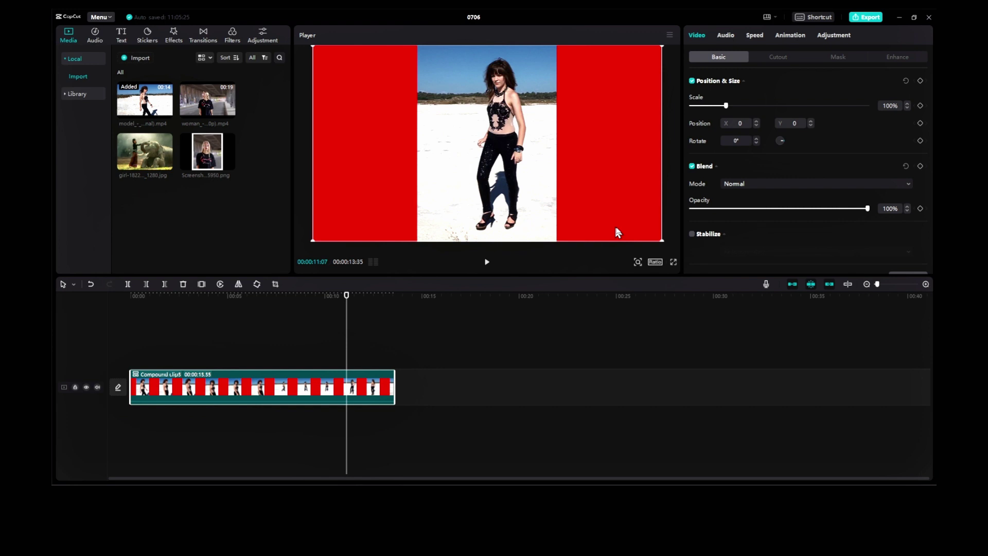
left_click_drag(662, 246, 657, 243)
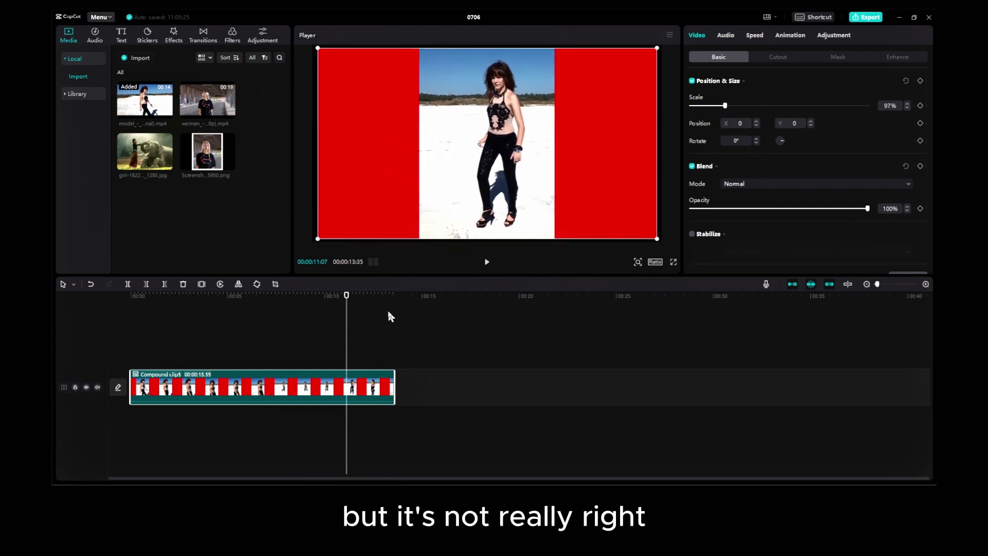
key("ctrl+z")
key("ctrl+z")
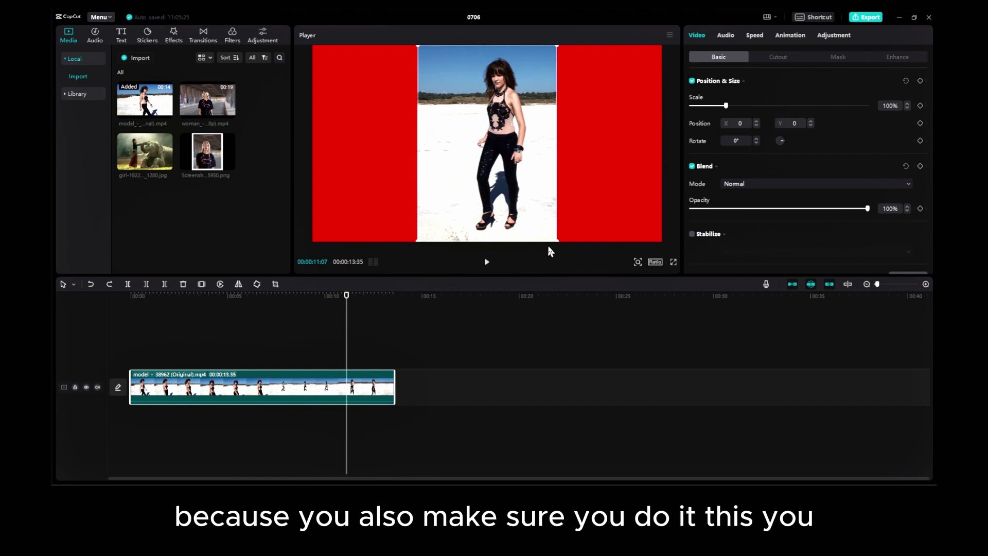
- Scale the beach clip to 94% and merge it with the red background into a compound clip
left_click_drag(556, 241, 551, 235)
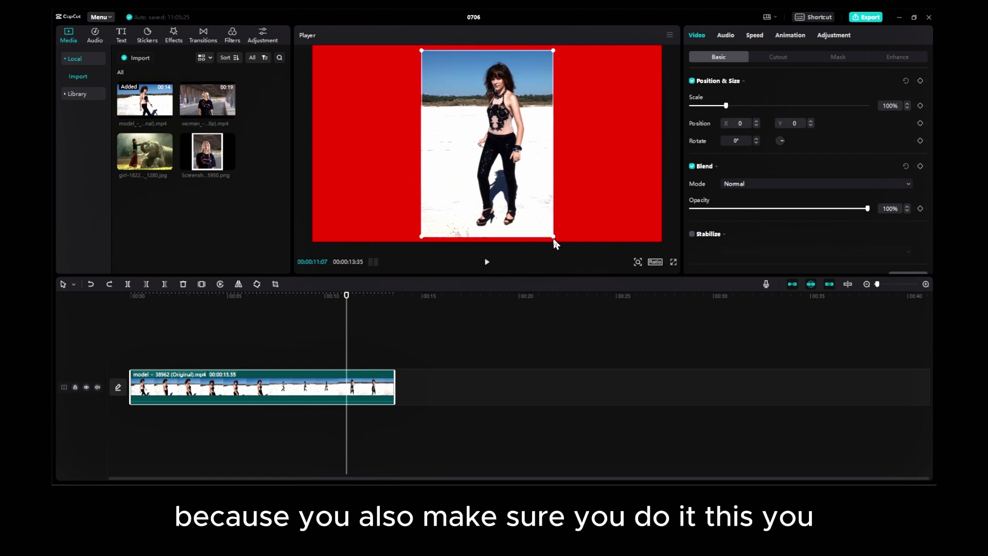
right_click(345, 368)
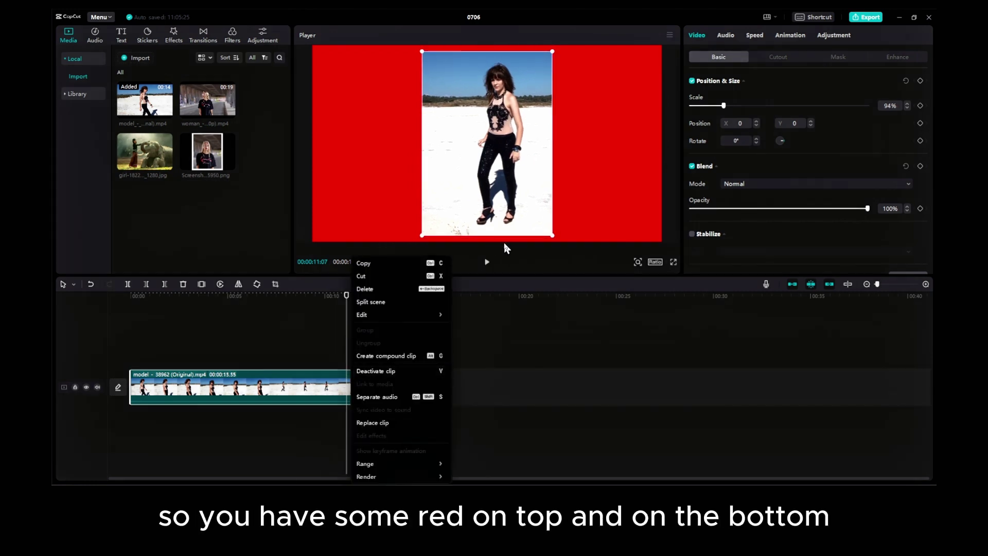
left_click(407, 355)
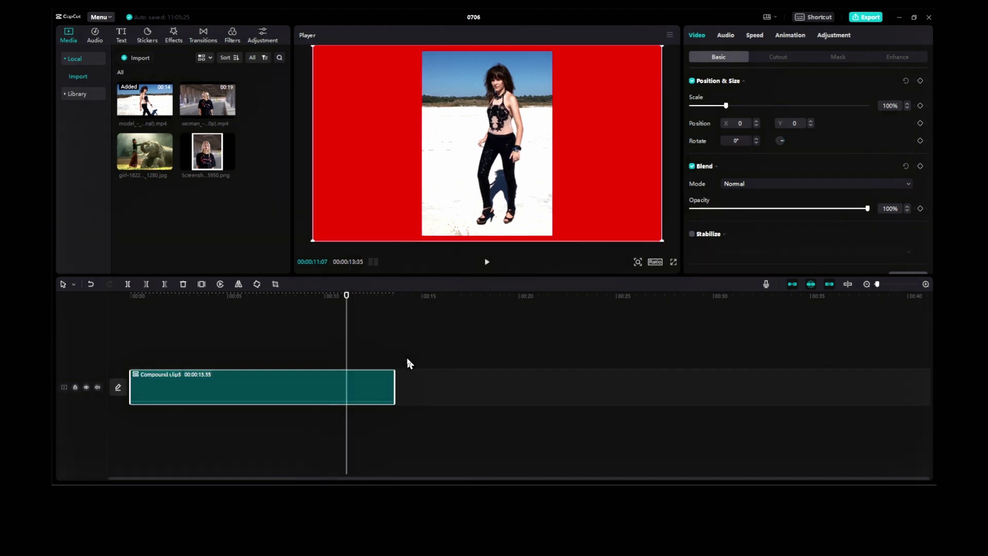
- Crop the compound clip in from left and right, leaving a thin red border
left_click(271, 283)
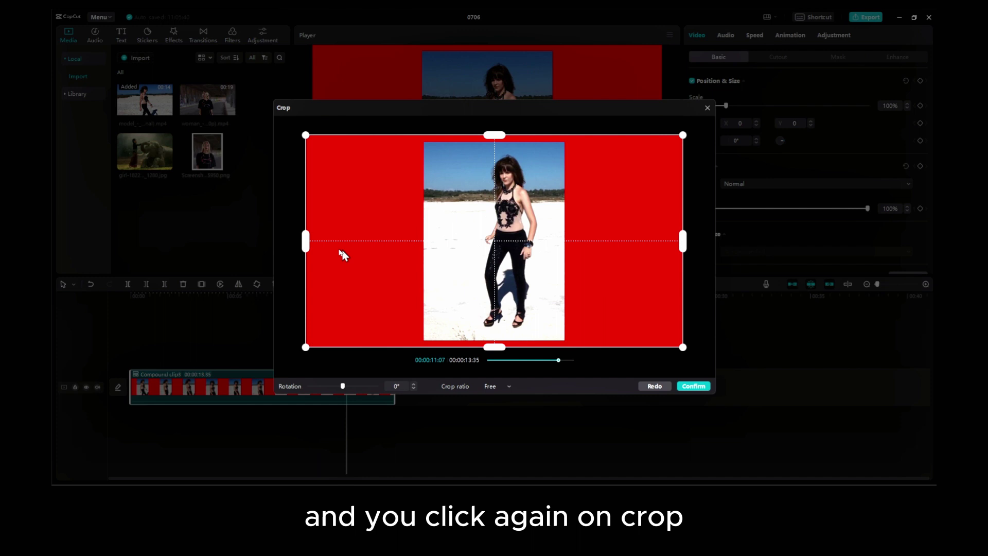
left_click_drag(312, 246, 413, 246)
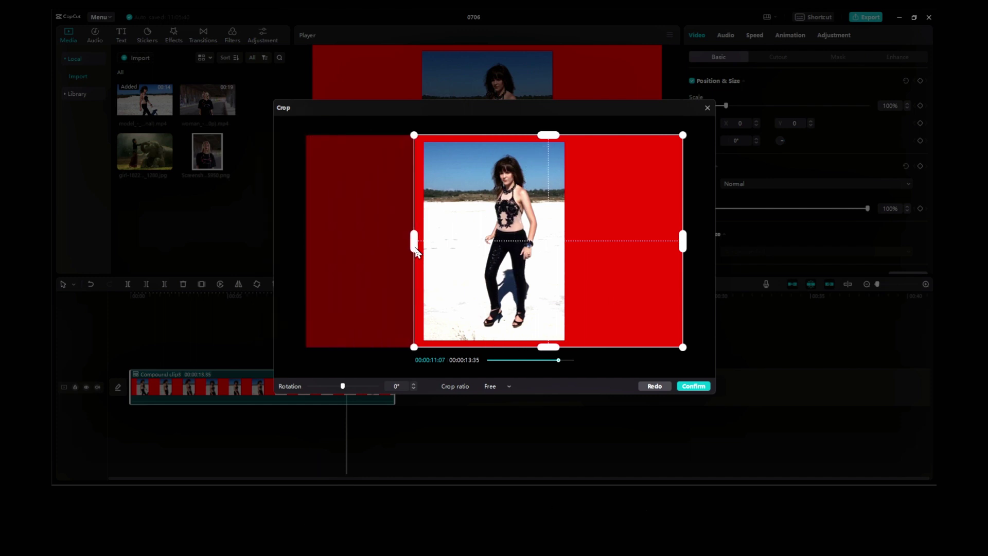
left_click_drag(682, 240, 575, 244)
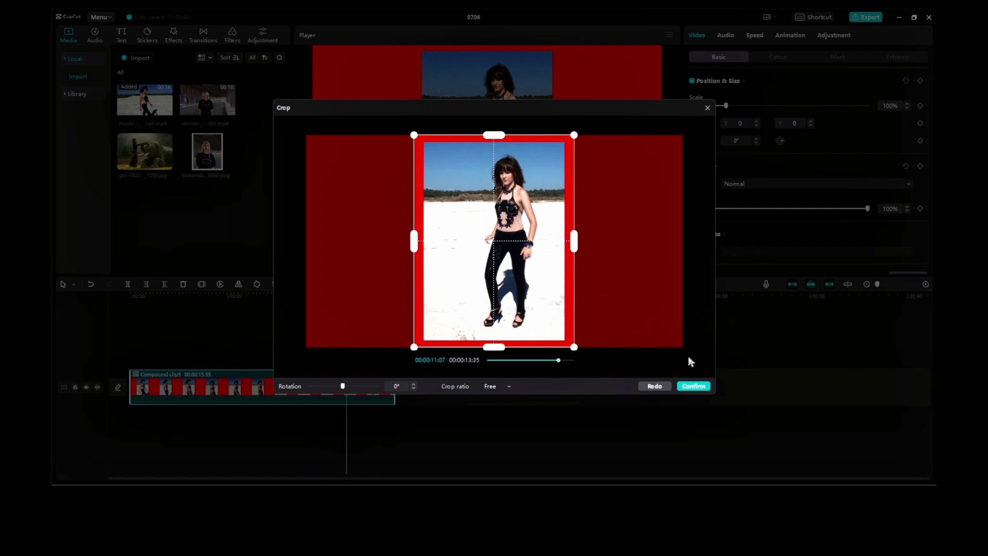
left_click(694, 387)
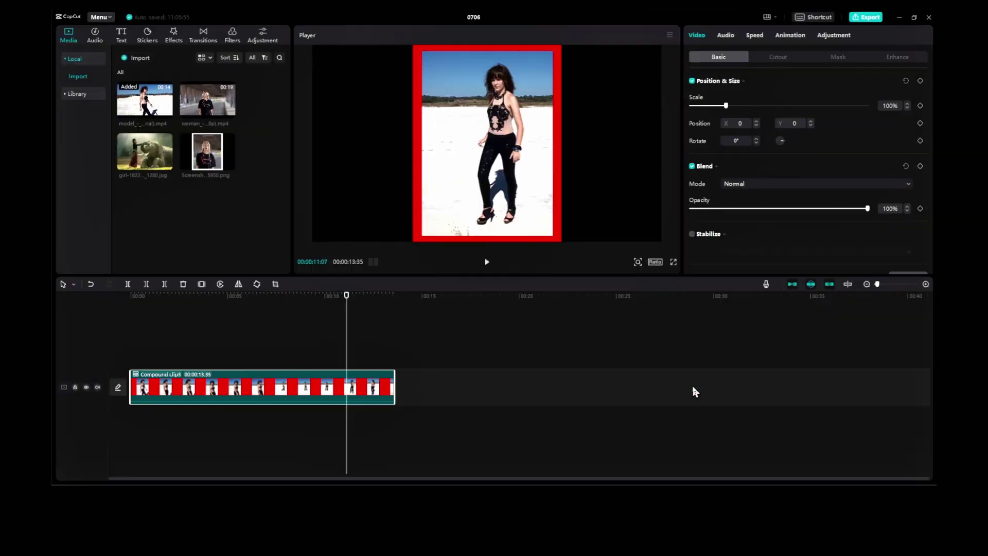
- Shrink the red-framed clip to 74% at upper left and add the blonde woman's video
left_click_drag(563, 239, 520, 242)
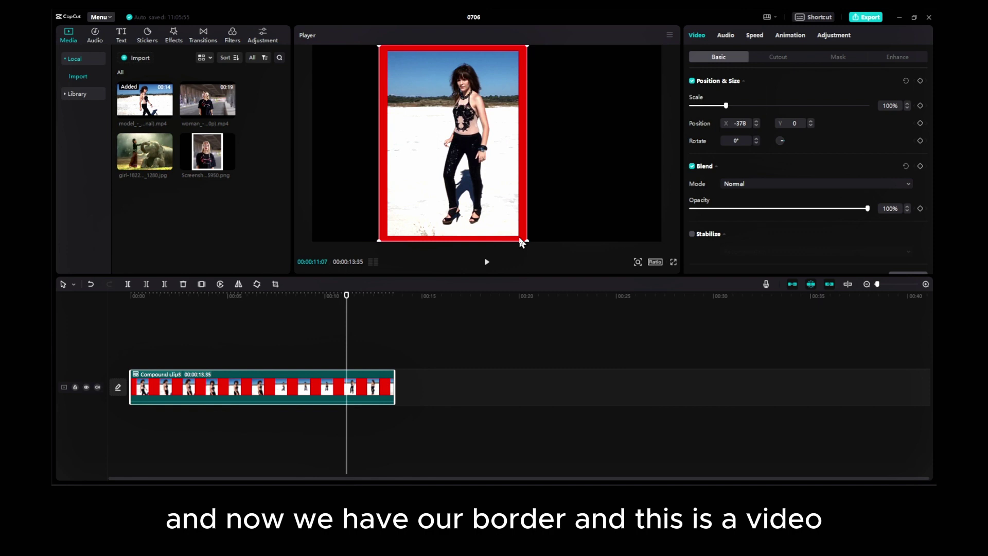
mouse_move(346, 311)
left_mouse_down()
mouse_move(159, 314)
mouse_move(366, 317)
left_mouse_up()
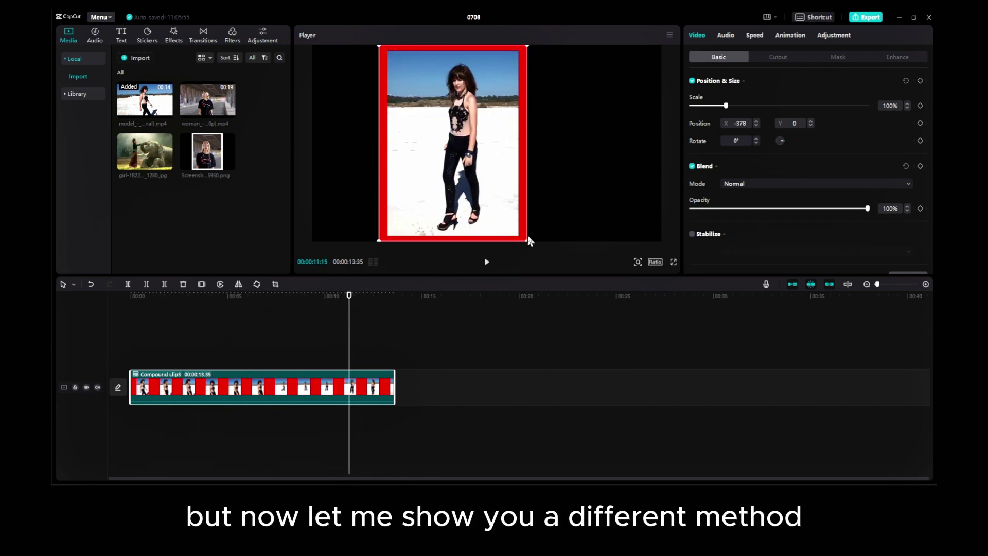
left_click_drag(529, 240, 503, 228)
left_click_drag(411, 166, 353, 160)
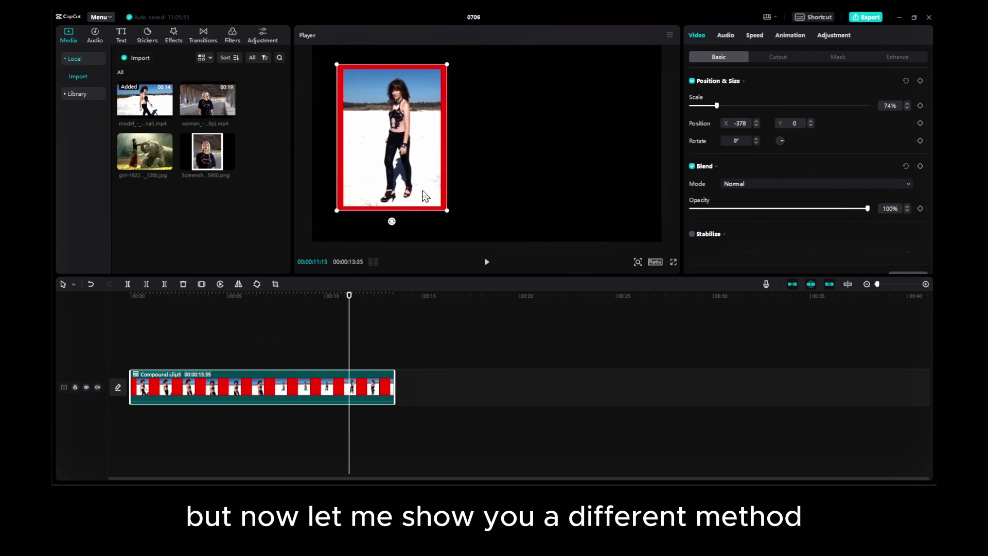
mouse_move(225, 104)
left_mouse_down()
mouse_move(146, 411)
mouse_move(157, 370)
left_mouse_up()
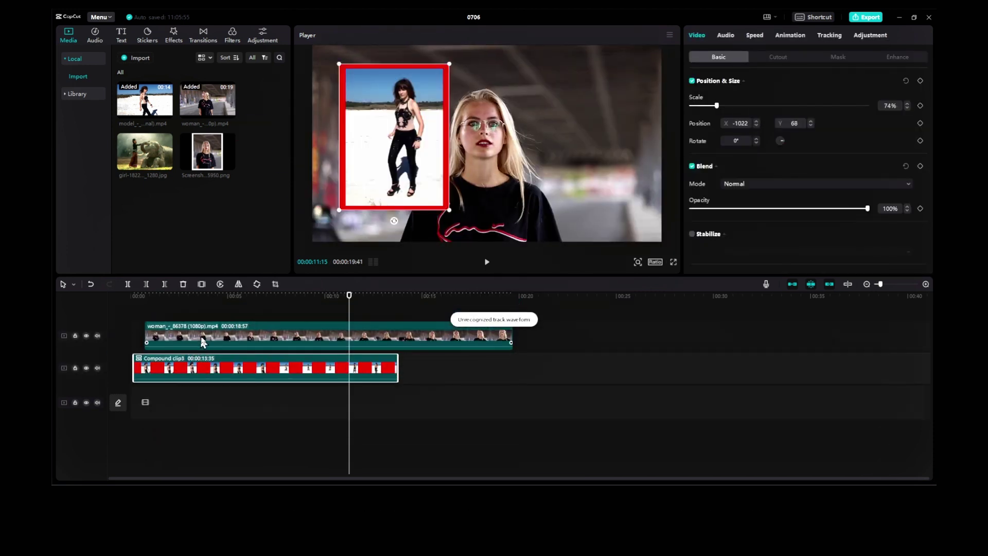
- Put the woman's video on the main track with a white canvas, scaled to 95%
left_click_drag(193, 340, 267, 378)
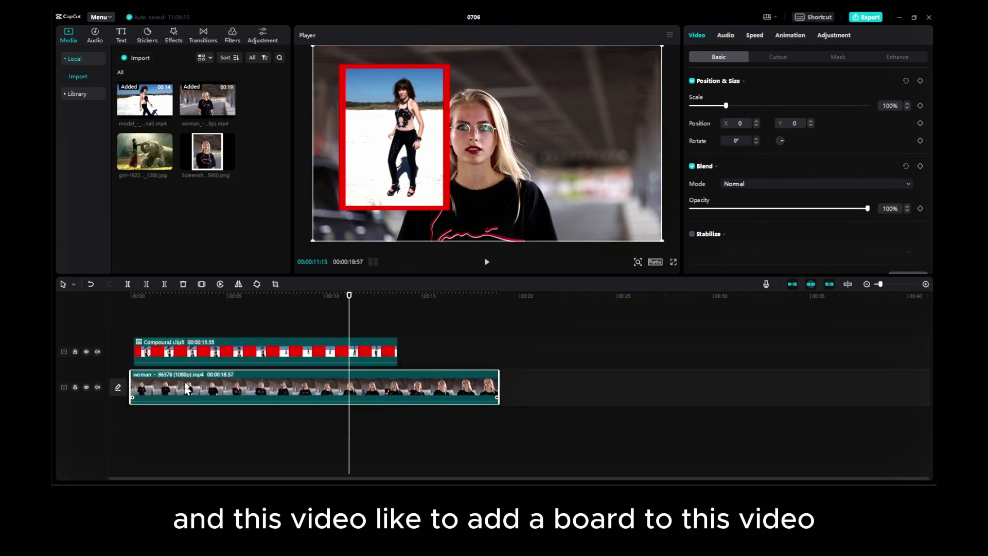
left_click(208, 372)
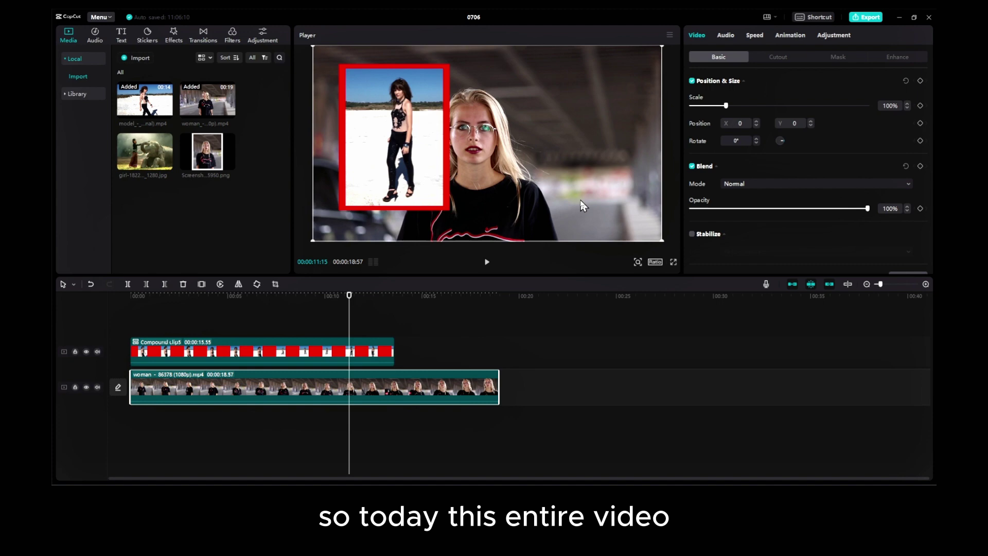
scroll(734, 208, "down", 2)
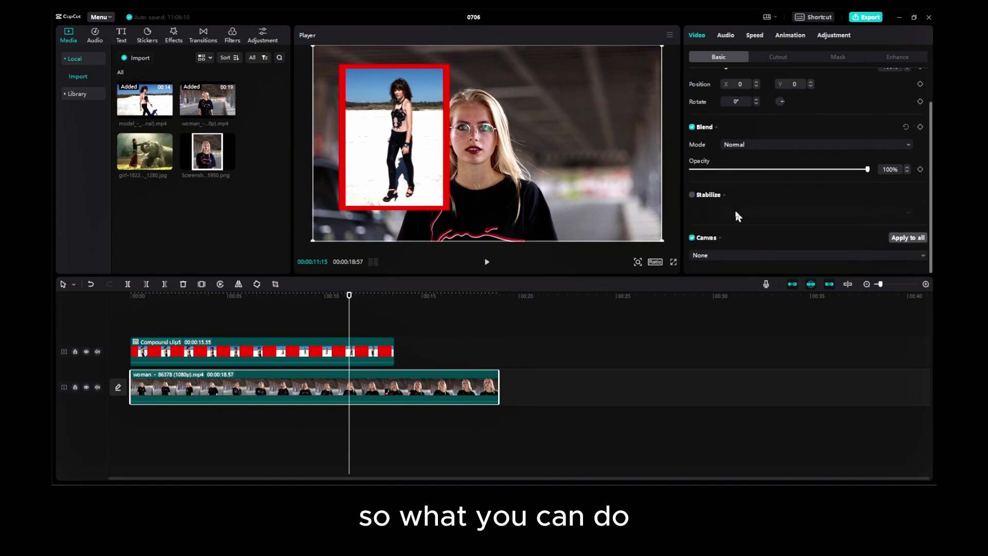
left_click(710, 256)
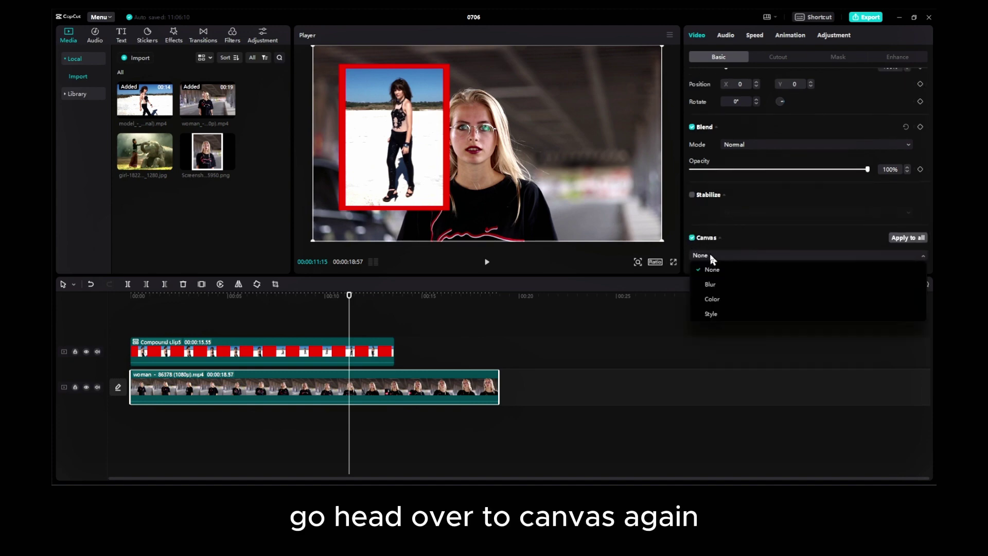
left_click(722, 297)
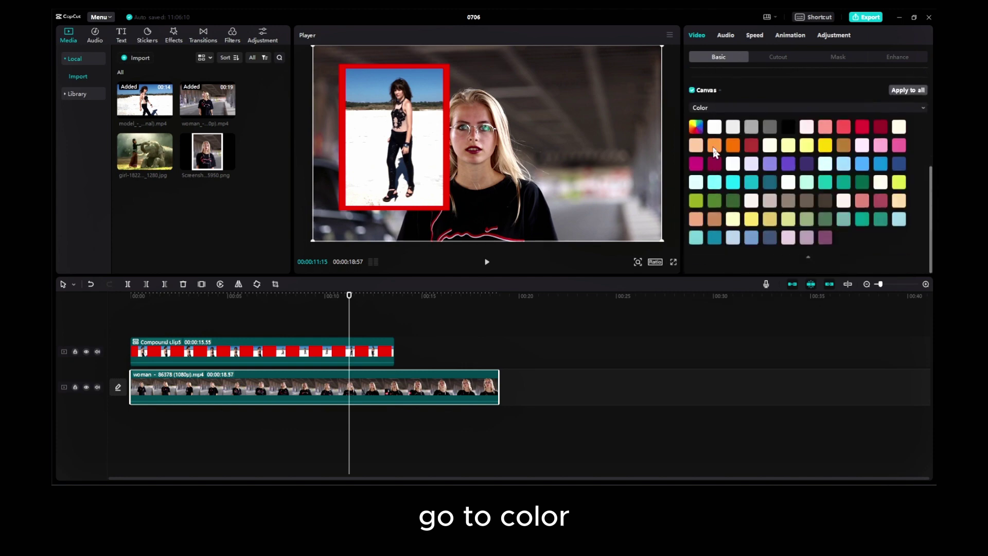
left_click(714, 214)
scroll(732, 132, "up", 5)
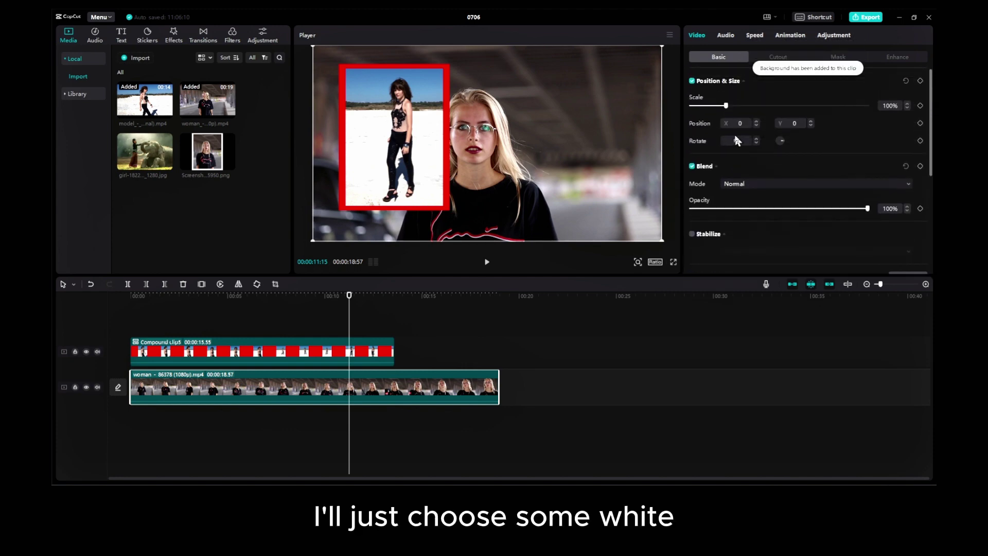
left_click_drag(729, 106, 726, 106)
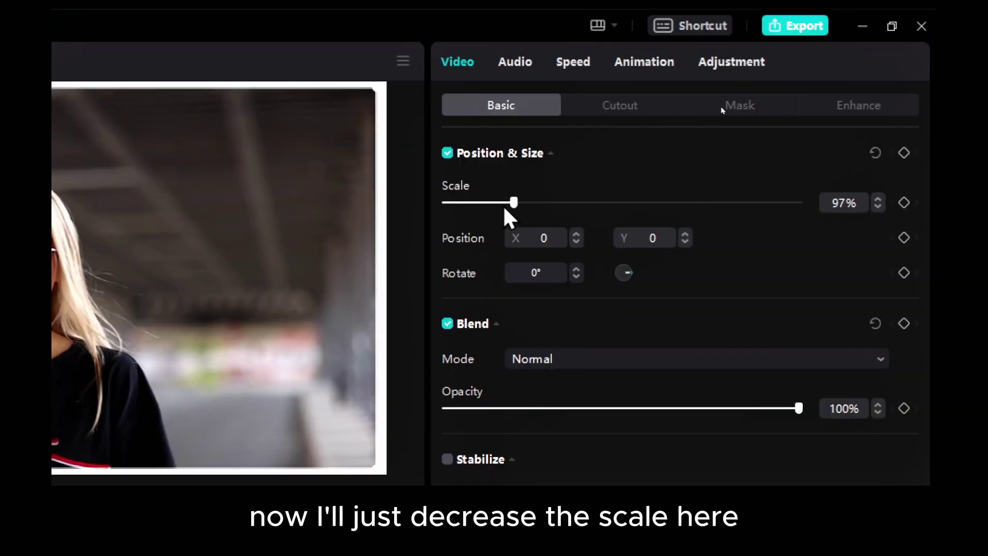
left_click_drag(514, 205, 511, 205)
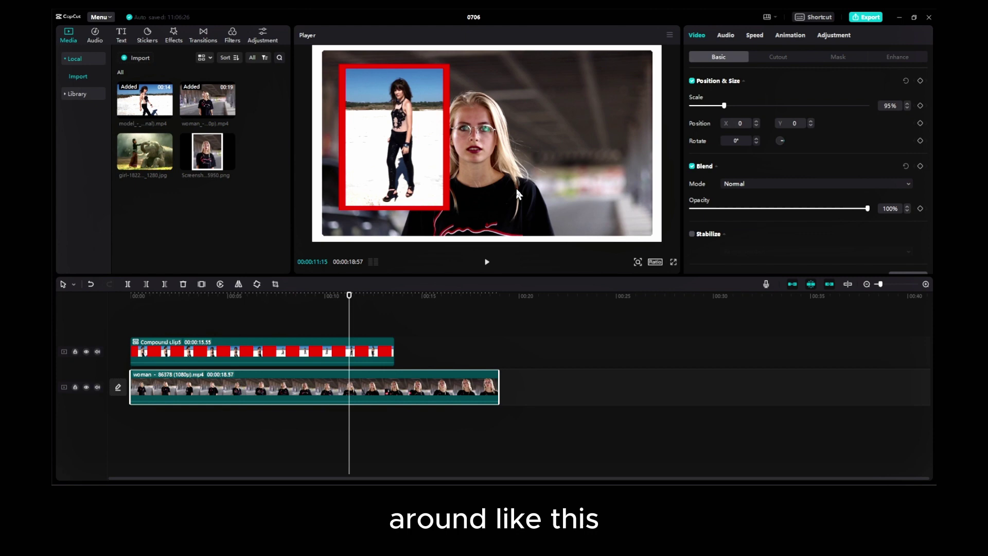
- Create a compound clip (Alt+G) from the woman's video and its white background
right_click(431, 388)
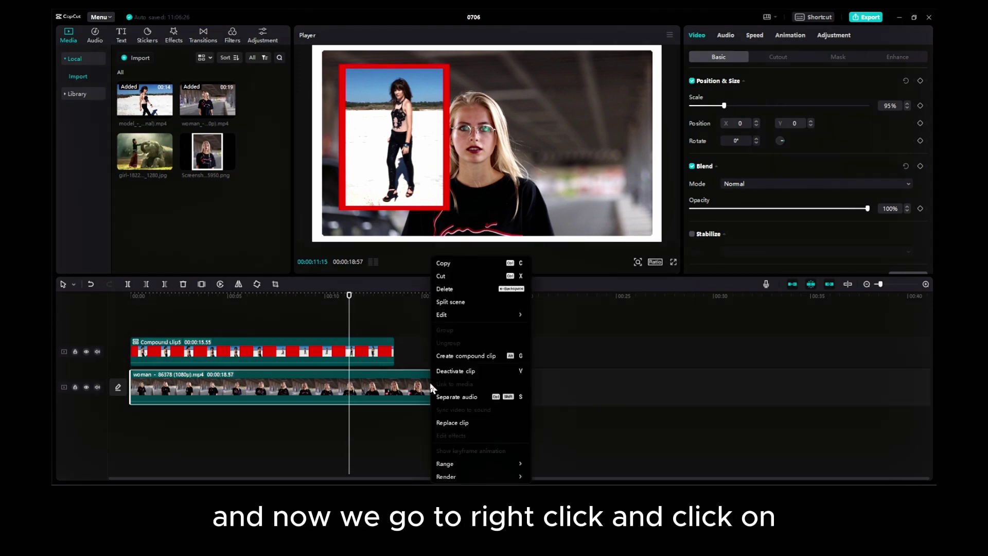
key("Escape")
right_click(446, 380)
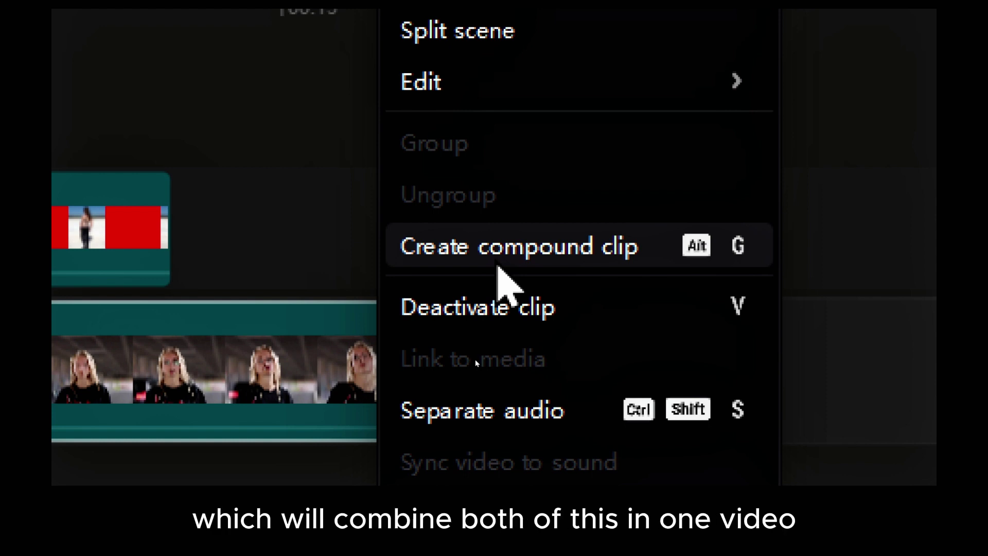
left_click(496, 259)
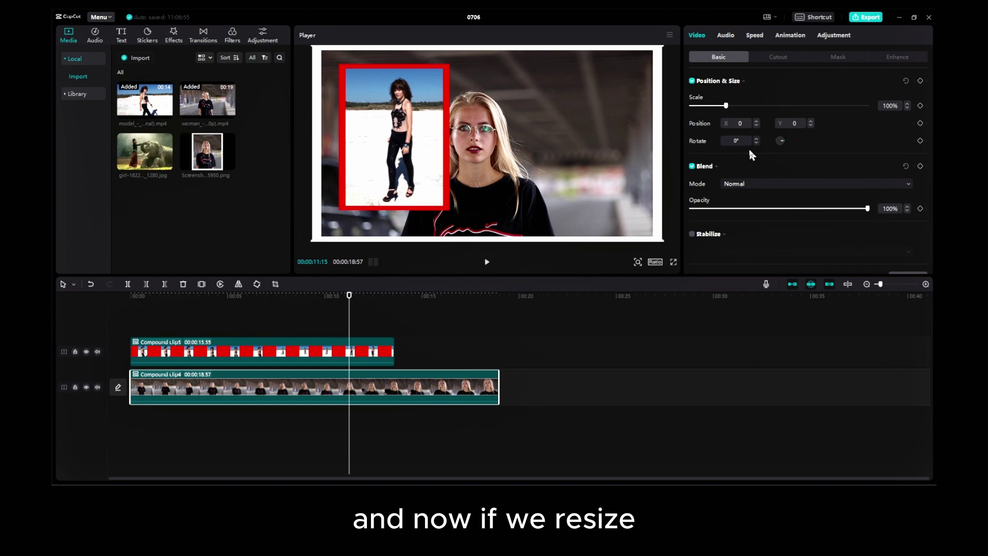
- Scale the white-framed clip to 55% and place it upper right beside the red clip
left_click_drag(724, 106, 720, 106)
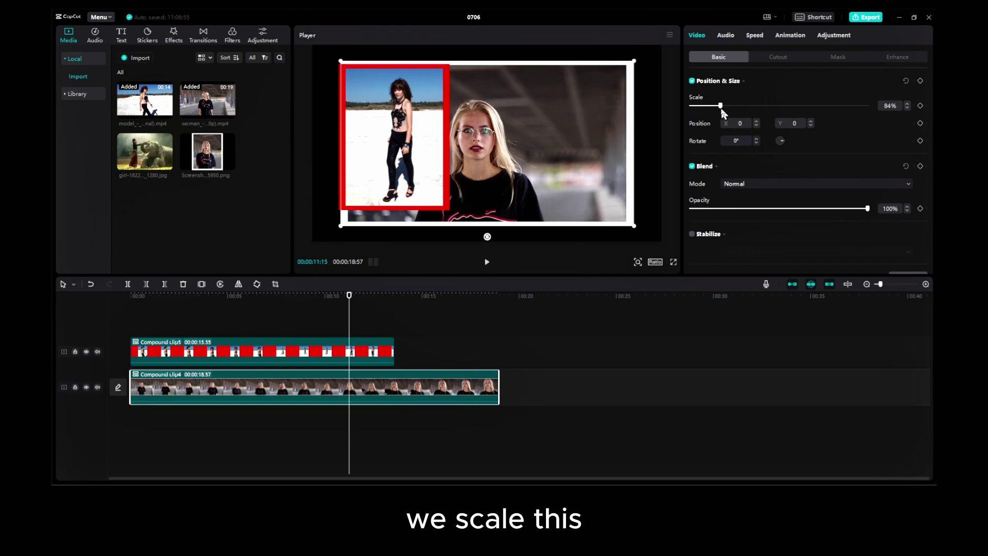
left_click_drag(631, 138, 719, 135)
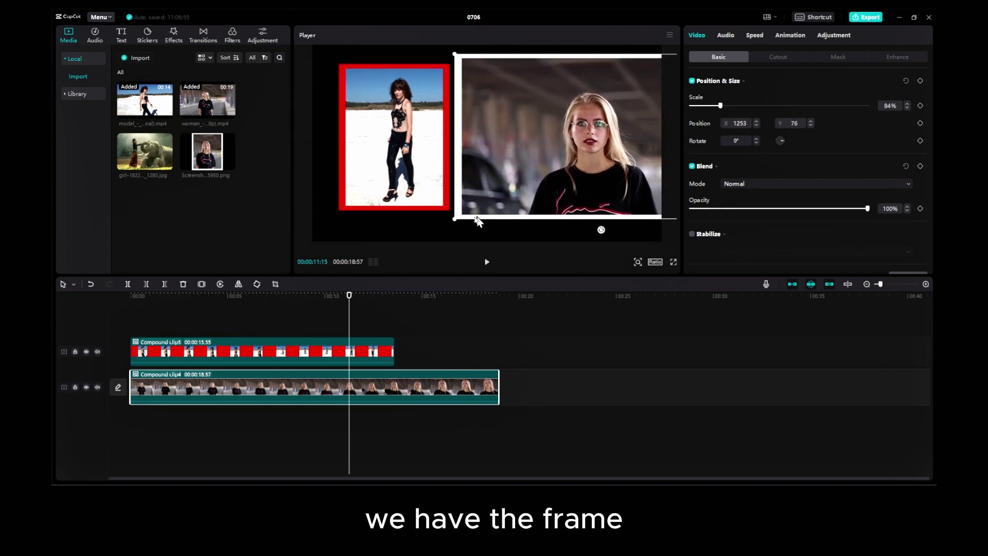
left_click_drag(455, 221, 528, 146)
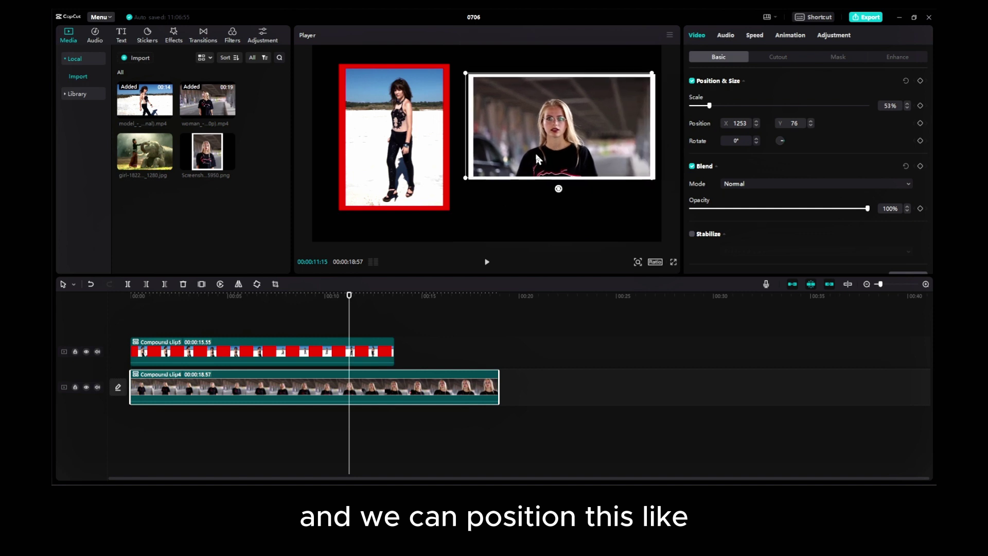
left_click_drag(530, 150, 647, 174)
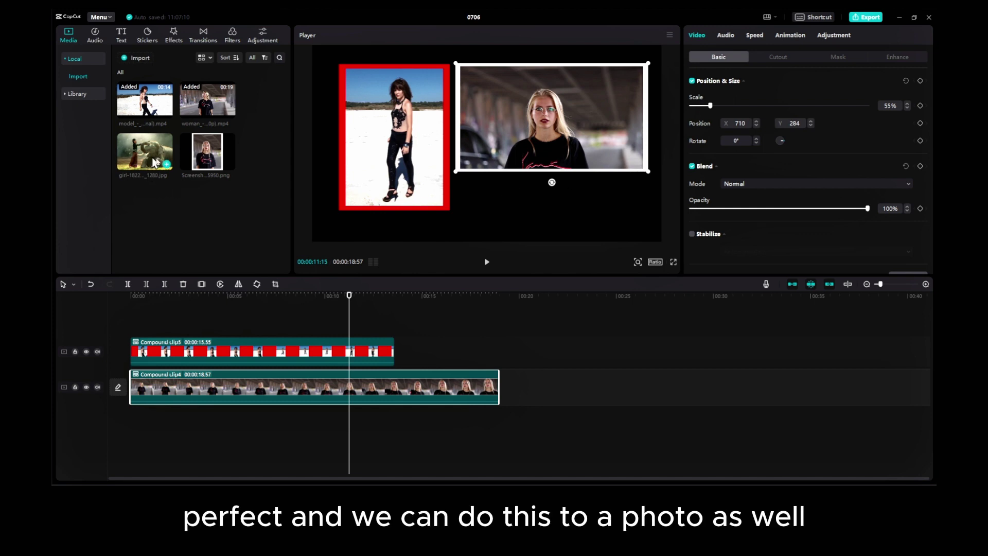
- Add the elephant photo to the main track after the woman's compound clip
mouse_move(152, 158)
left_mouse_down()
mouse_move(403, 351)
mouse_move(395, 349)
left_mouse_up()
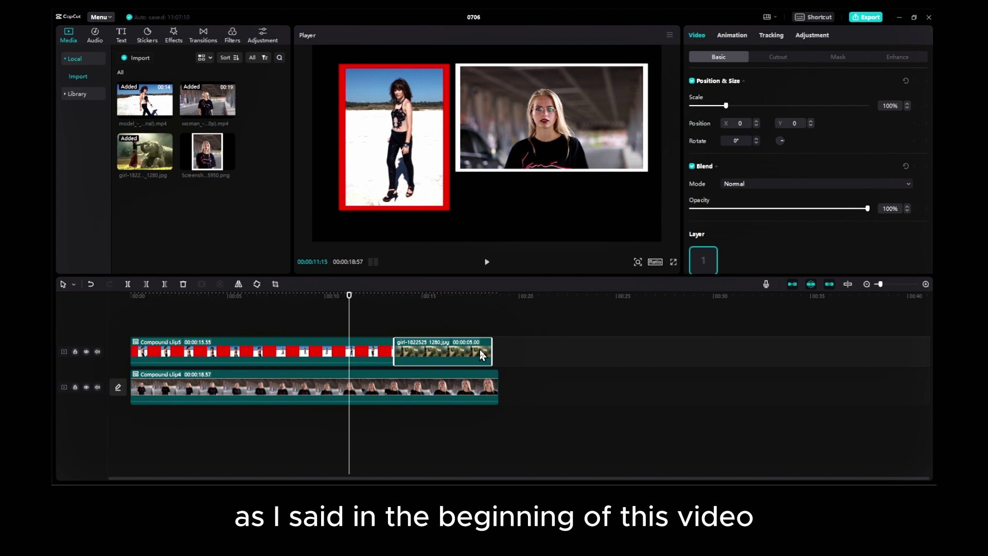
left_click_drag(490, 355, 494, 355)
left_click_drag(440, 297, 453, 297)
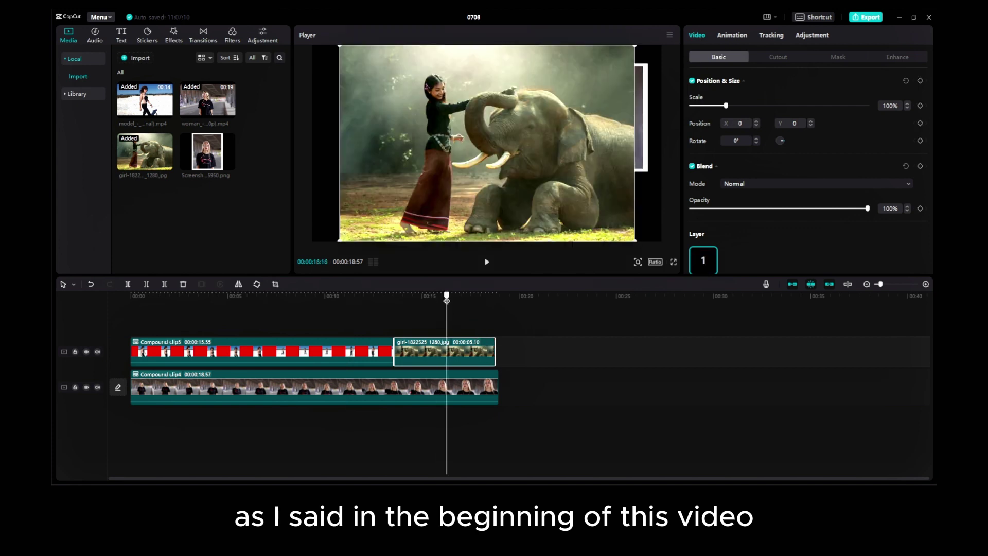
scroll(717, 210, "down", 1)
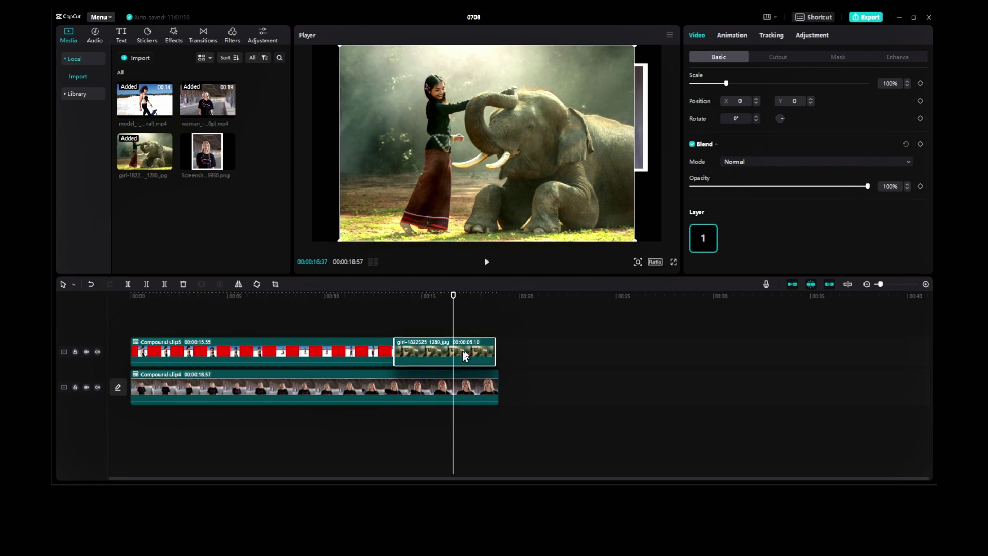
left_click_drag(448, 351, 552, 384)
left_click(544, 309)
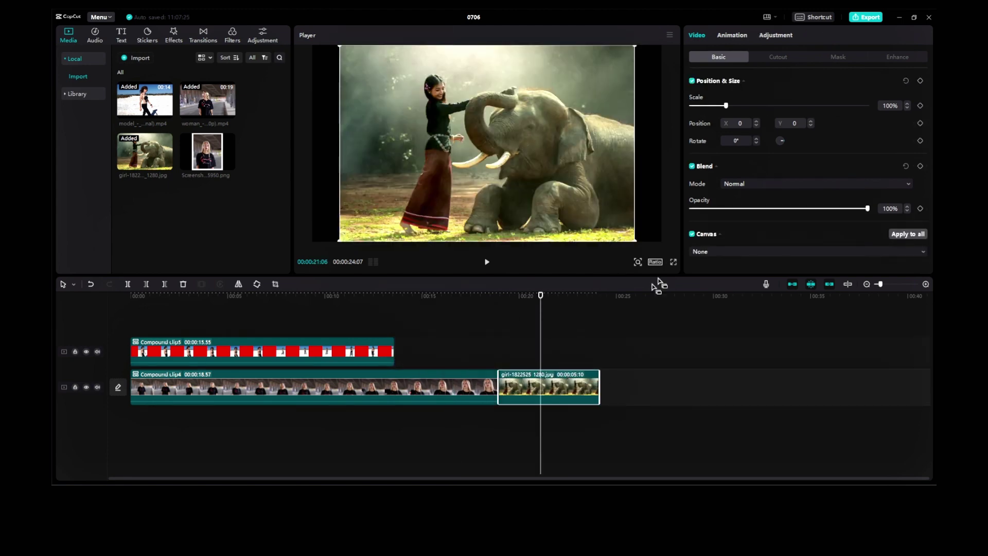
- Give the elephant photo a bright green Color canvas
left_click(709, 251)
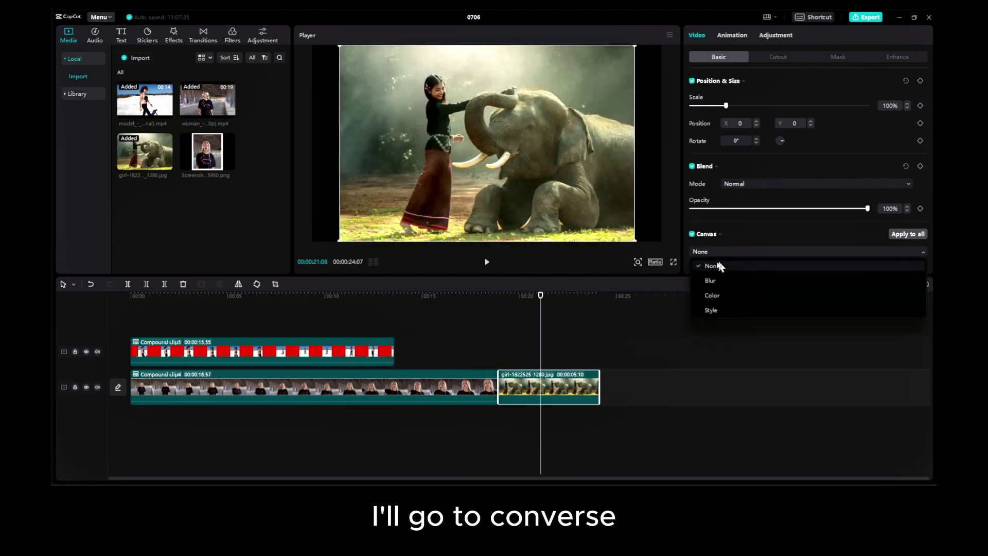
left_click(727, 295)
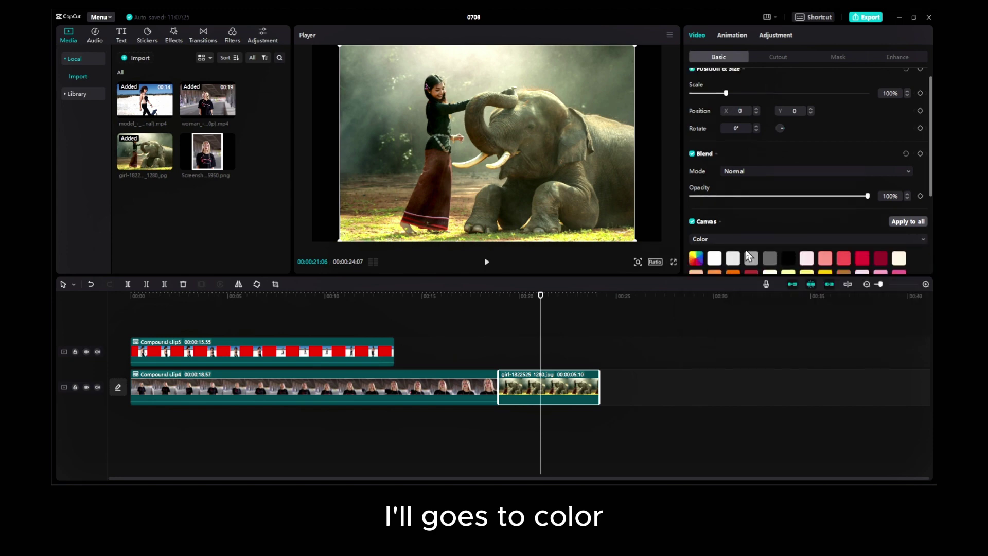
scroll(732, 179, "down", 3)
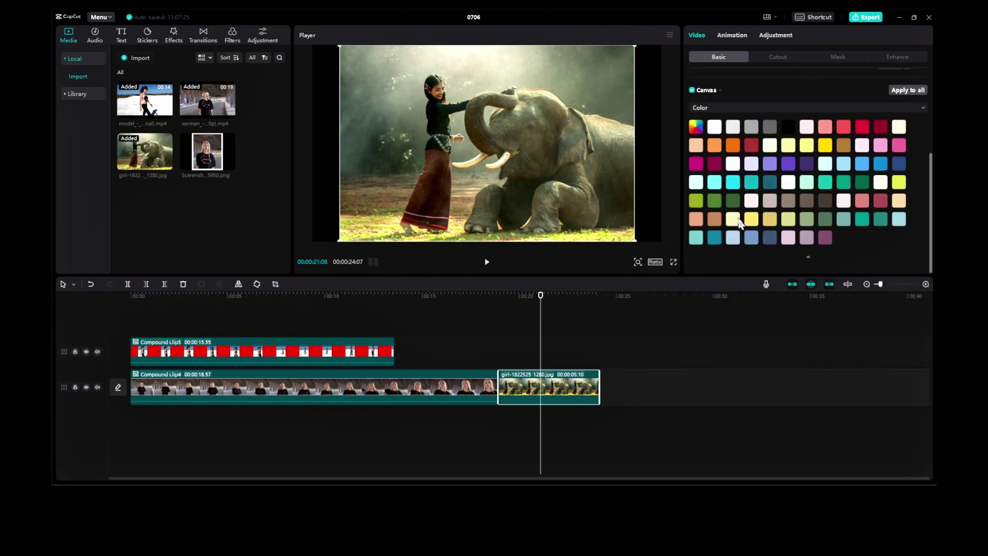
left_click(714, 184)
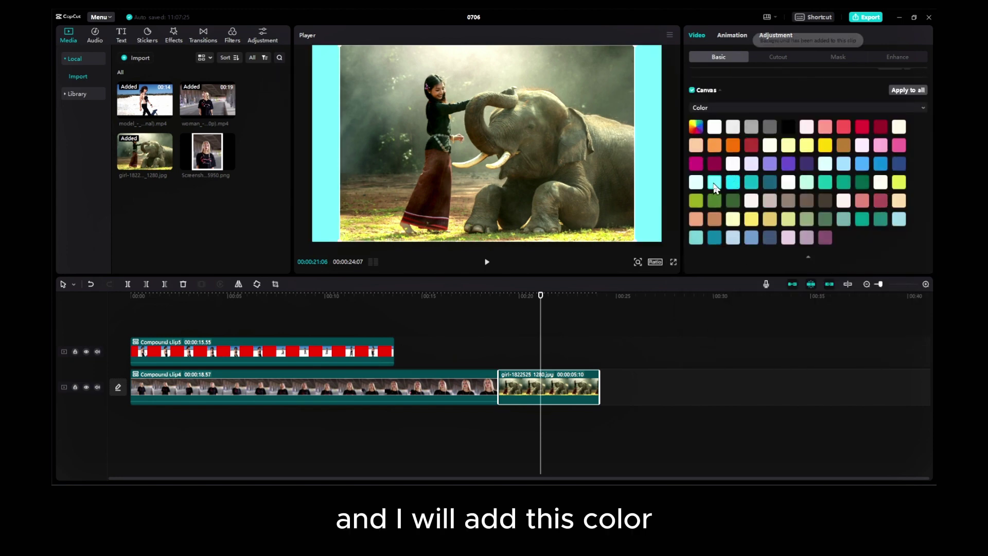
left_click(695, 126)
left_click(710, 256)
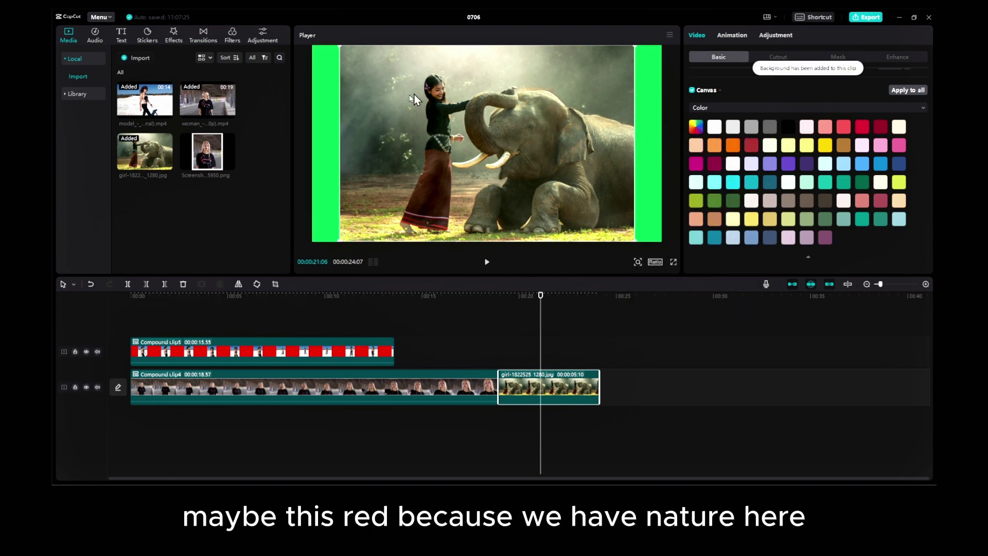
scroll(727, 174, "up", 5)
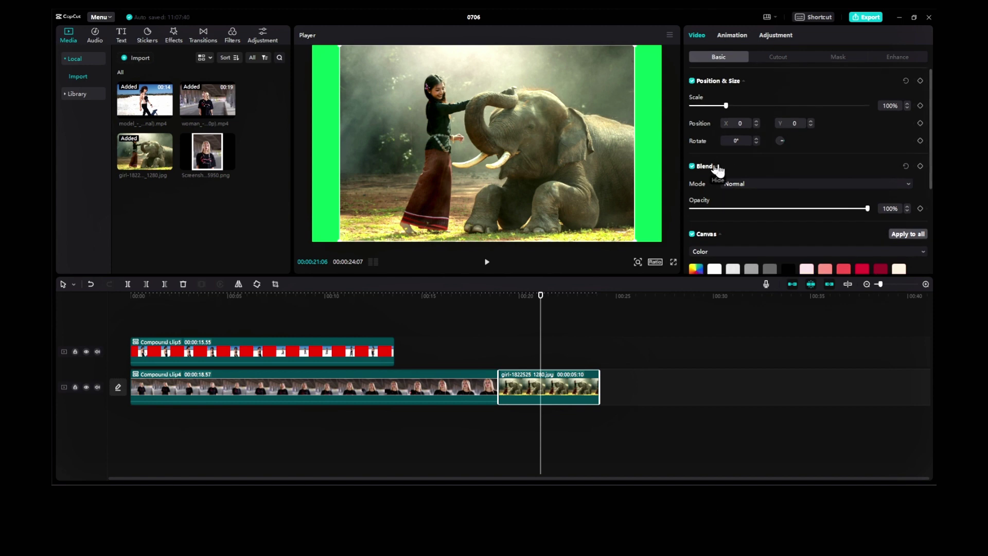
- Create a compound clip from the green-backed elephant photo on the main track
right_click(558, 376)
left_click(557, 379)
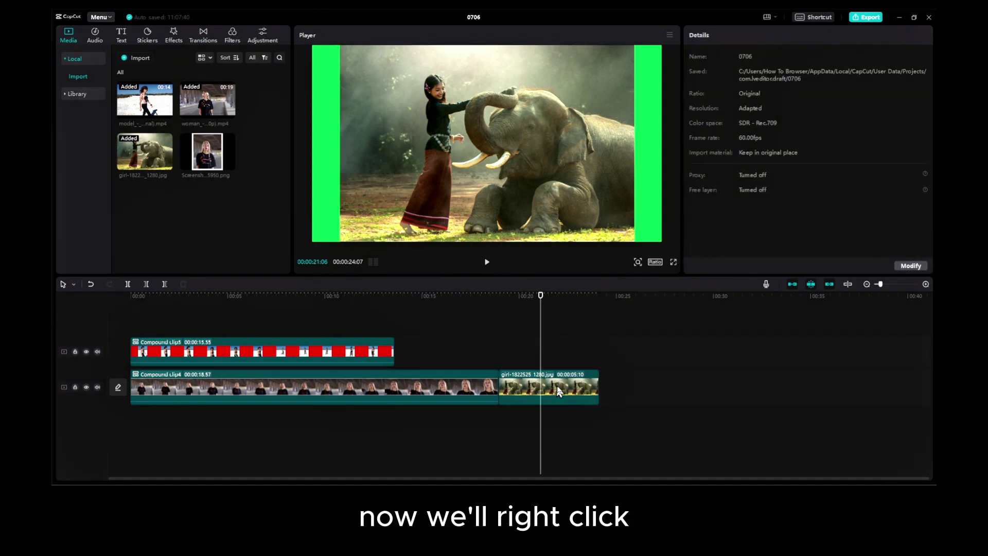
right_click(564, 375)
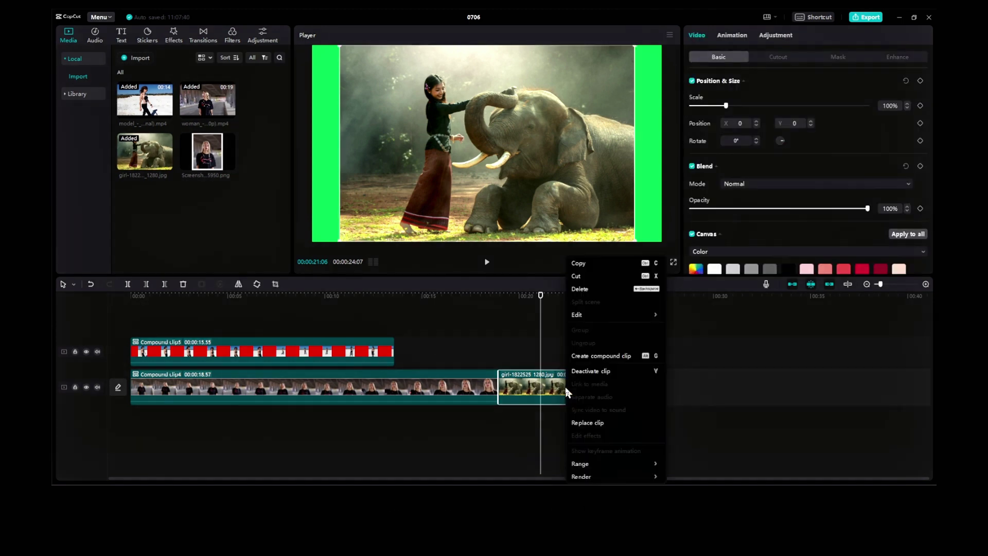
left_click(590, 360)
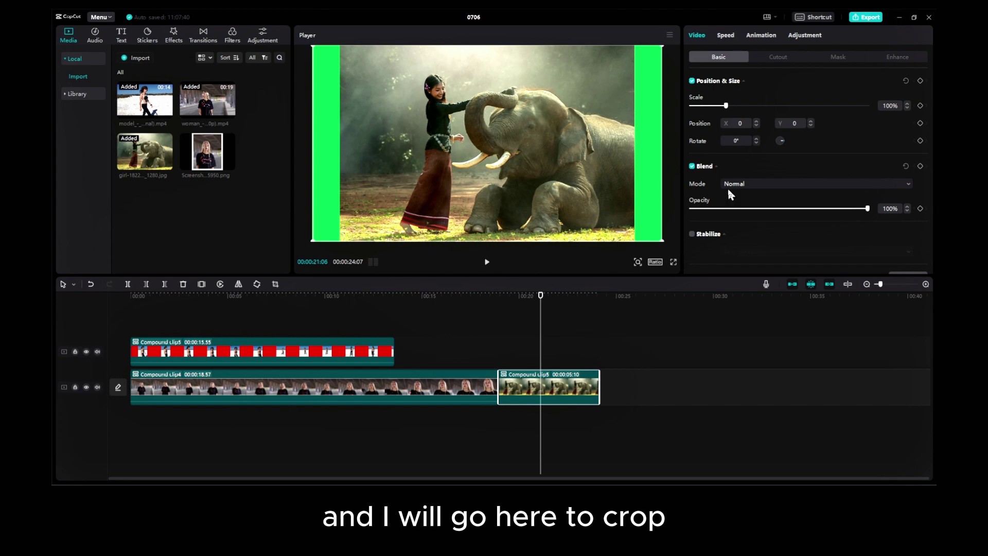
- Try a slight left-edge crop on the clip, then close Crop without applying it
left_click(275, 284)
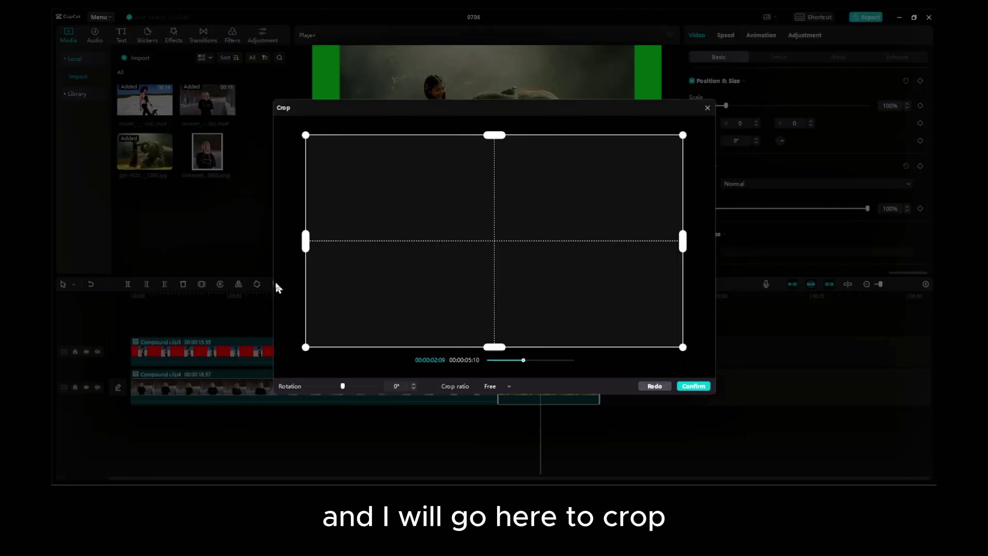
left_click_drag(307, 247, 327, 245)
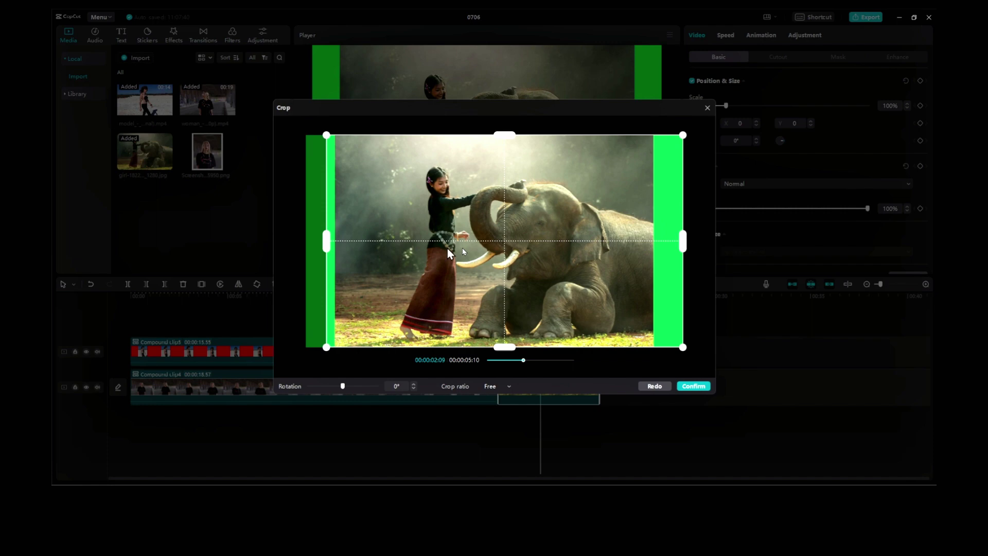
left_click(708, 109)
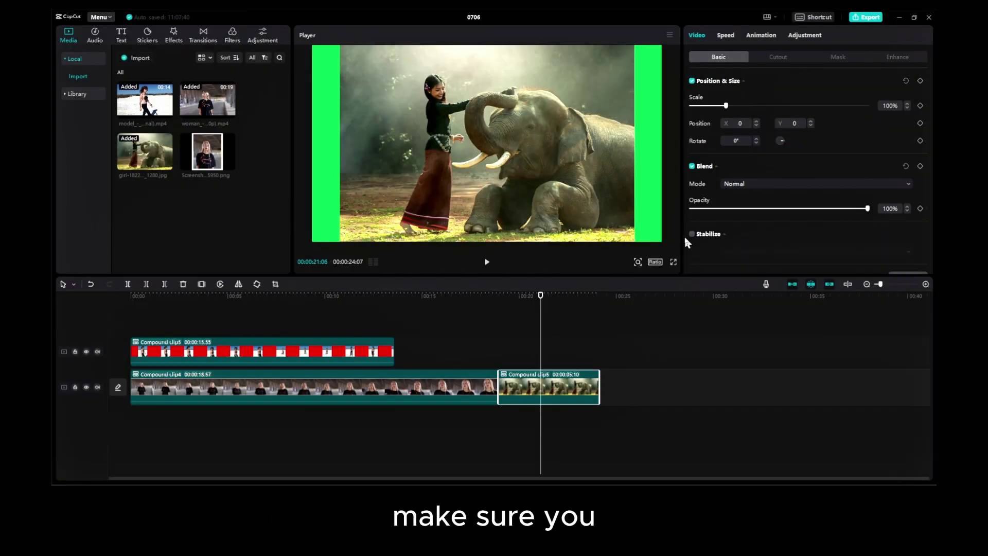
- Undo the compound clip, then recreate it from the shrunk elephant photo
key("ctrl+z")
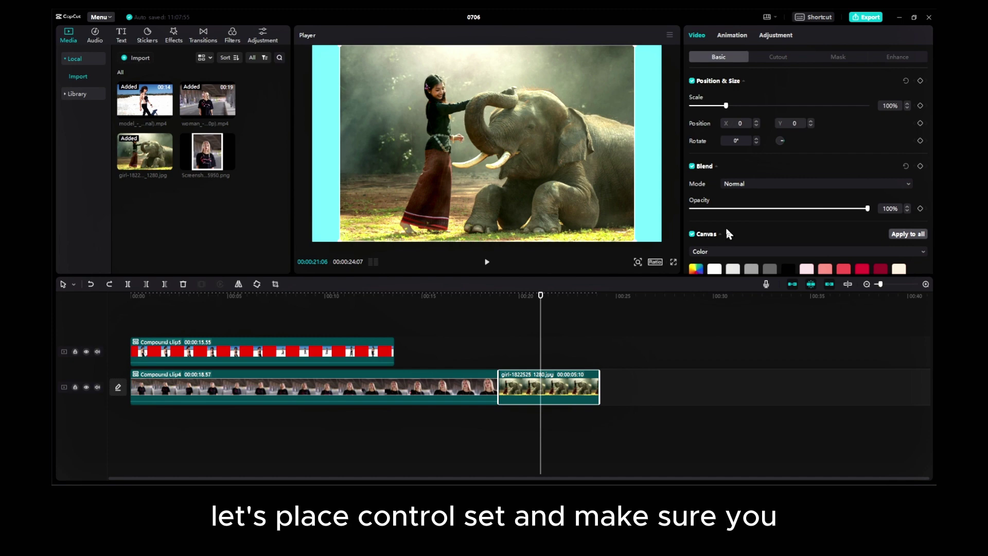
scroll(726, 232, "down", 3)
left_click_drag(634, 242, 629, 246)
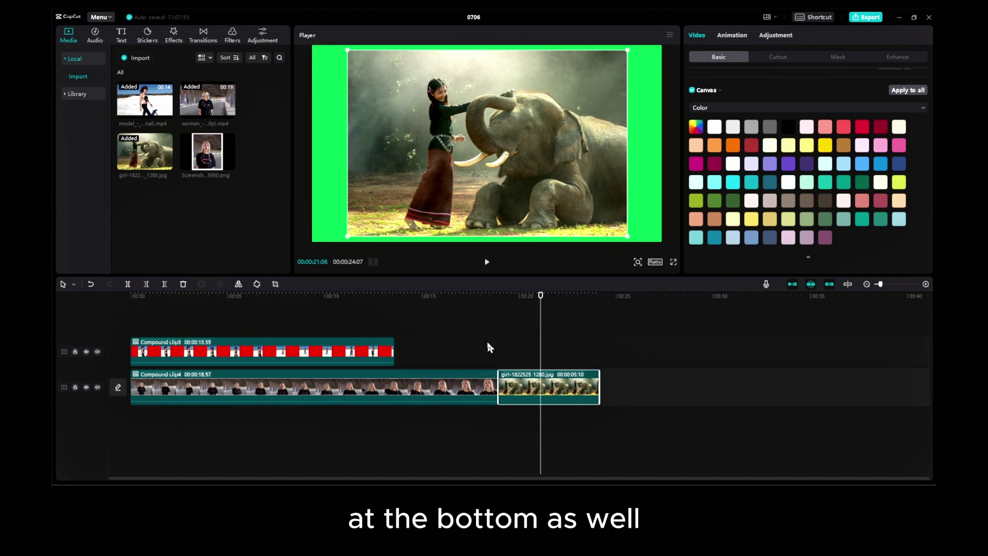
right_click(574, 385)
left_click(595, 357)
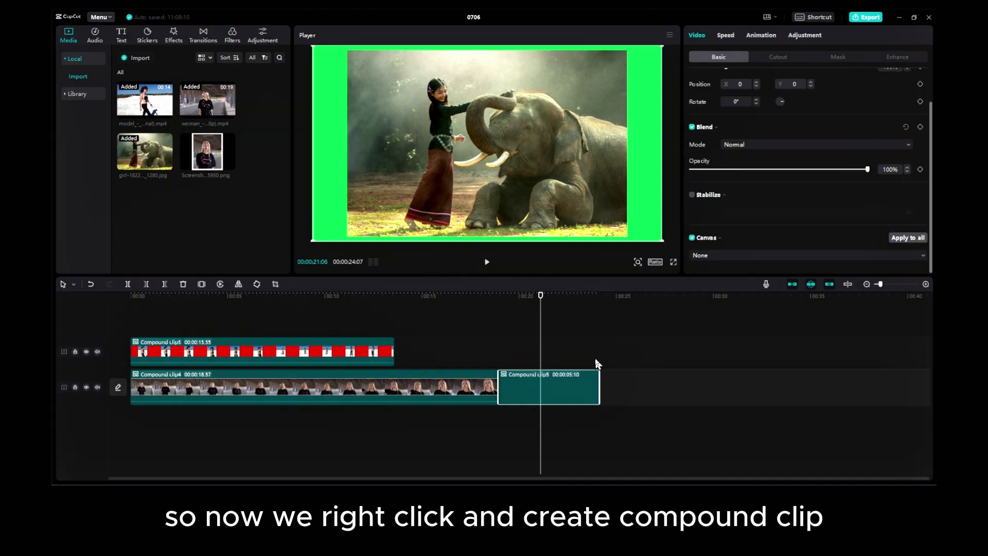
- Crop the elephant compound clip in from the right and left, leaving a thin green border
left_click(275, 285)
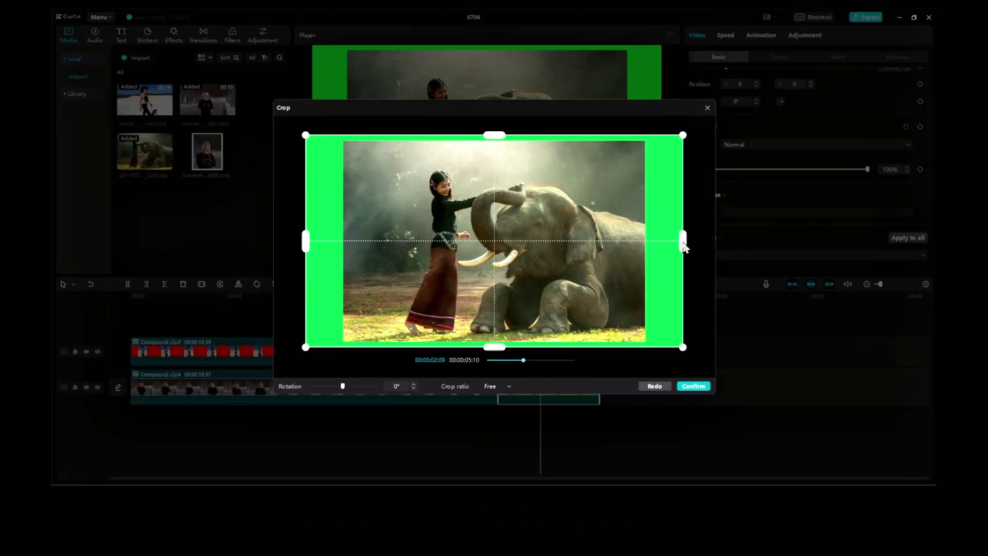
left_click_drag(681, 241, 654, 247)
left_click_drag(307, 241, 336, 245)
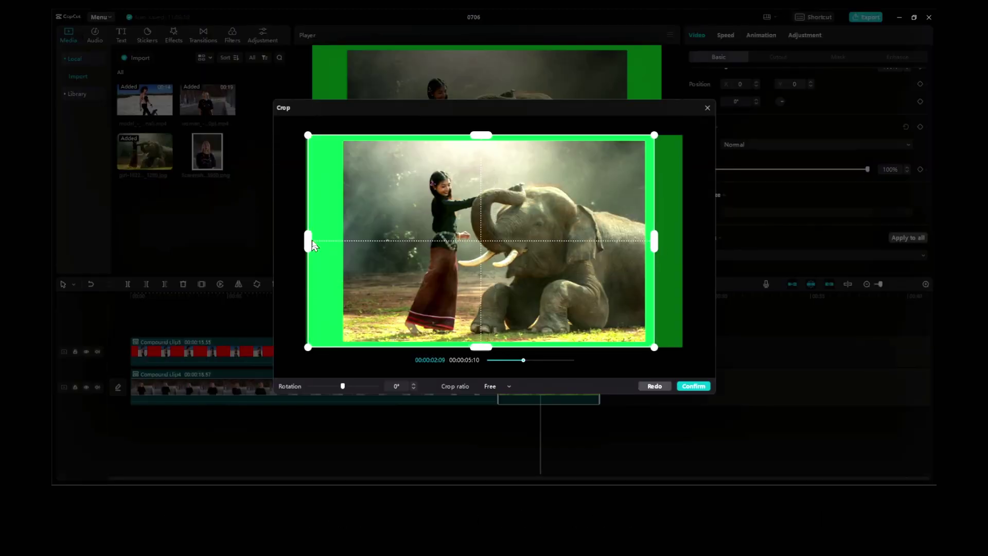
left_click(691, 386)
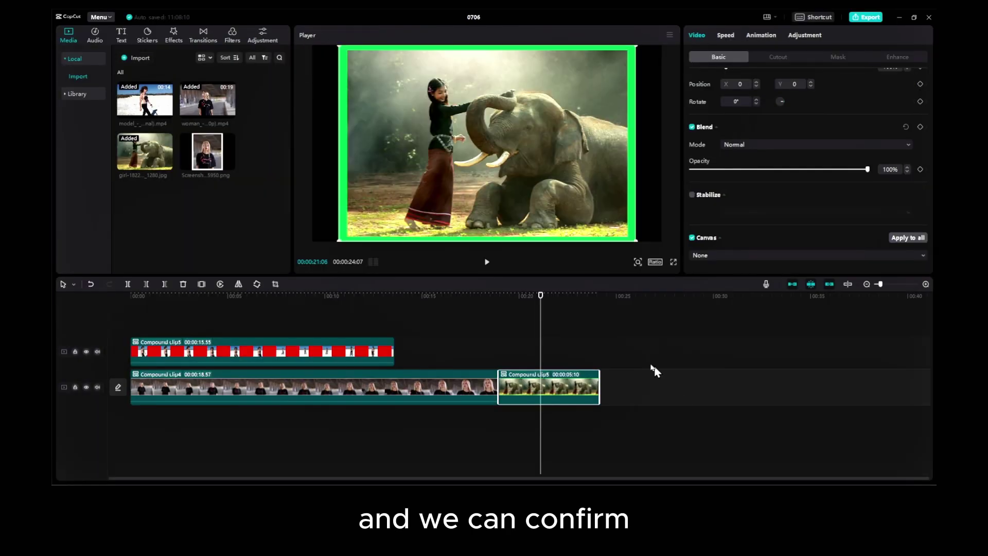
- Move the green-framed elephant clip onto a new top track near the timeline start
left_click(634, 240)
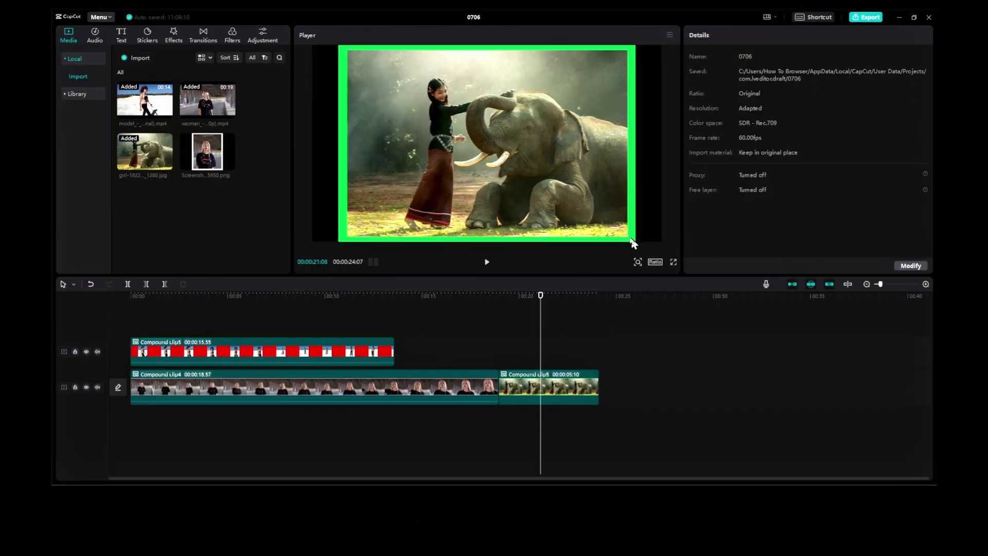
left_click_drag(540, 388, 434, 350)
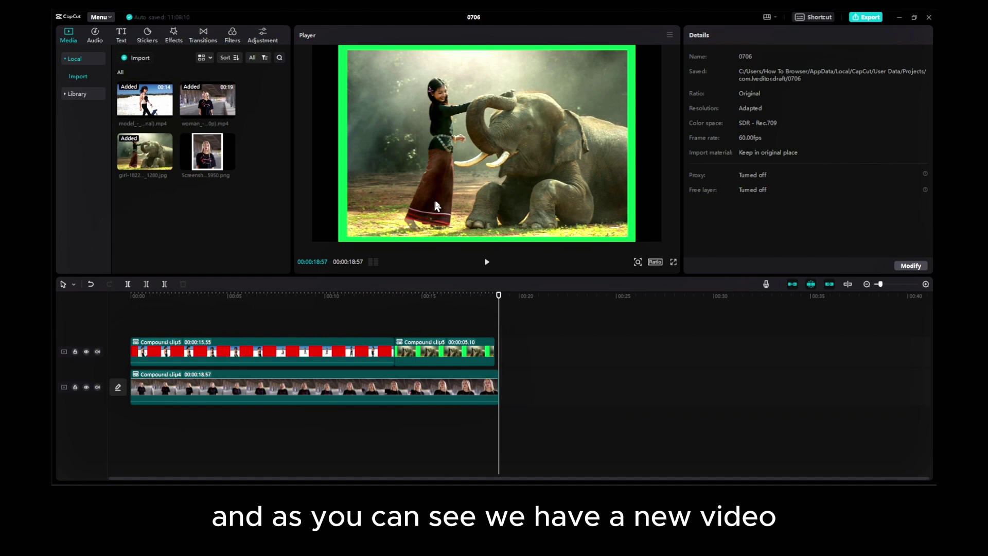
left_click(436, 310)
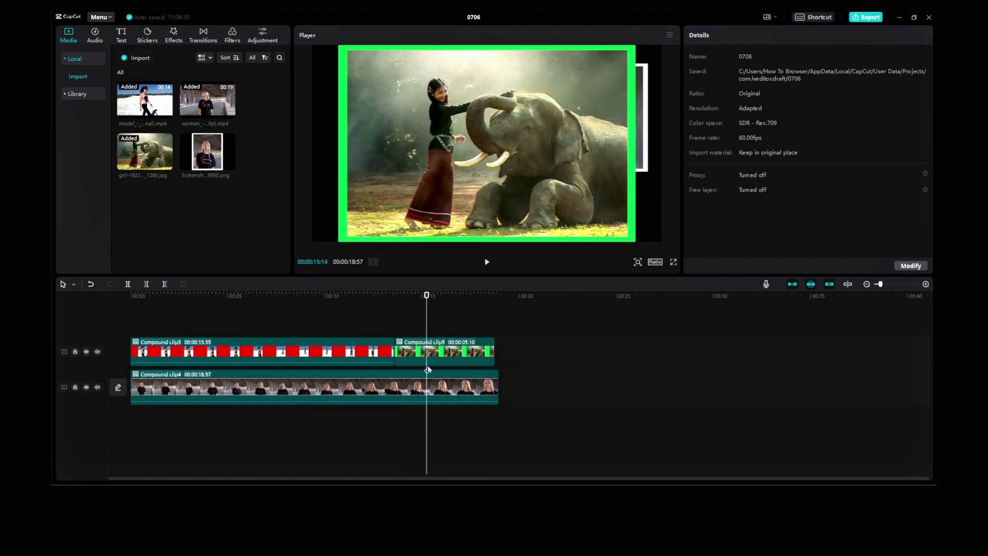
mouse_move(449, 351)
left_mouse_down()
mouse_move(362, 328)
mouse_move(275, 334)
left_mouse_up()
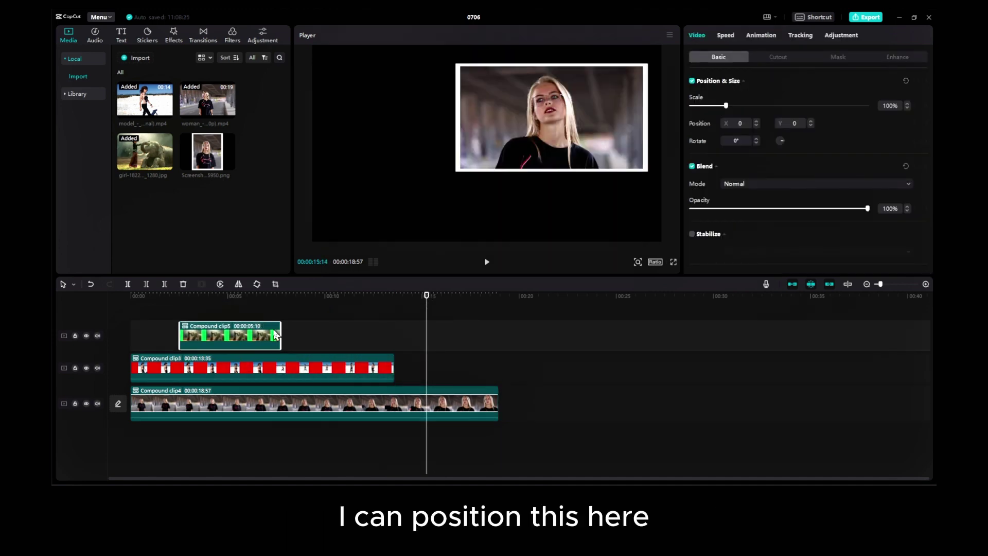
left_click(250, 299)
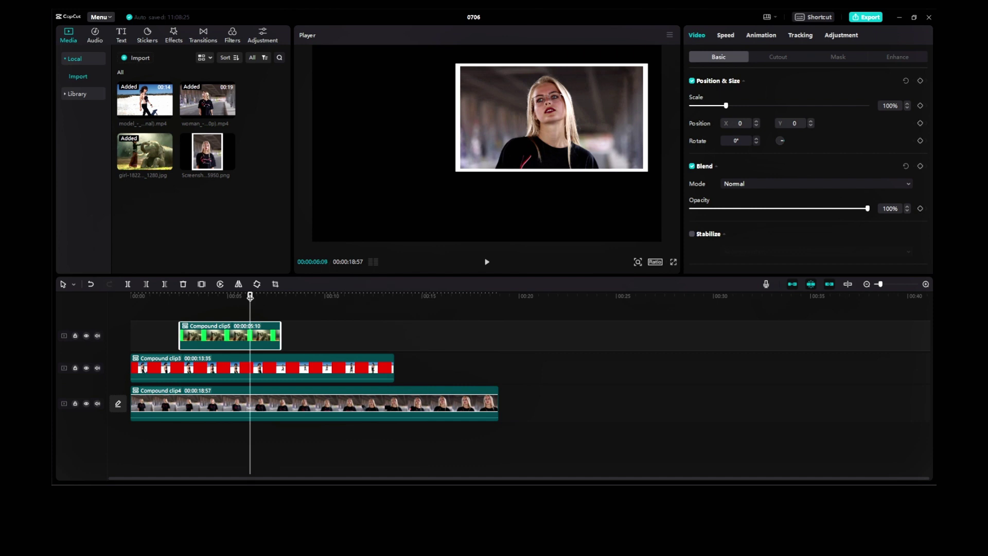
- Shrink the elephant clip and position it under the white-framed woman clip
mouse_move(621, 244)
left_mouse_down()
mouse_move(551, 197)
mouse_move(611, 218)
mouse_move(586, 185)
left_mouse_up()
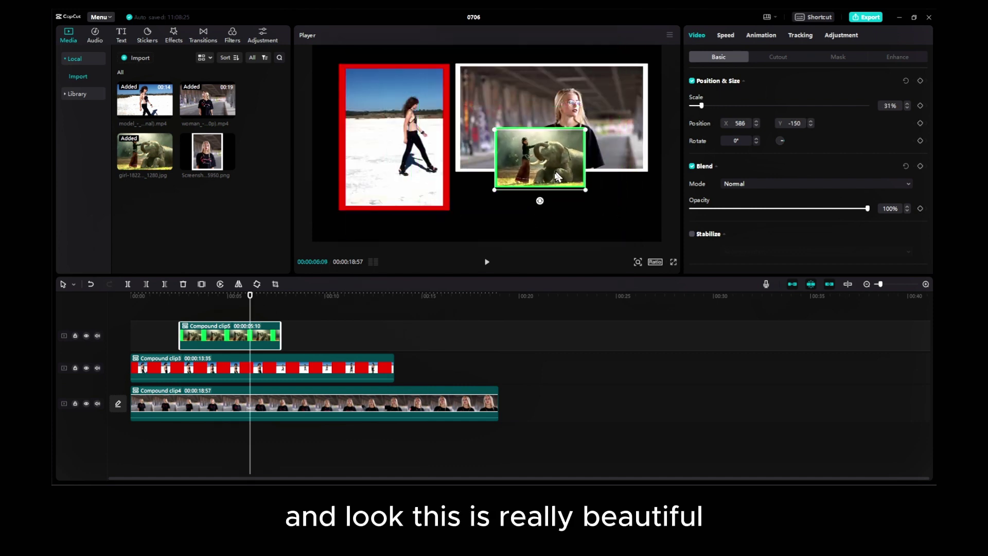
mouse_move(540, 158)
left_mouse_down()
mouse_move(615, 211)
mouse_move(604, 195)
mouse_move(631, 160)
mouse_move(560, 130)
left_mouse_up()
left_click(543, 119)
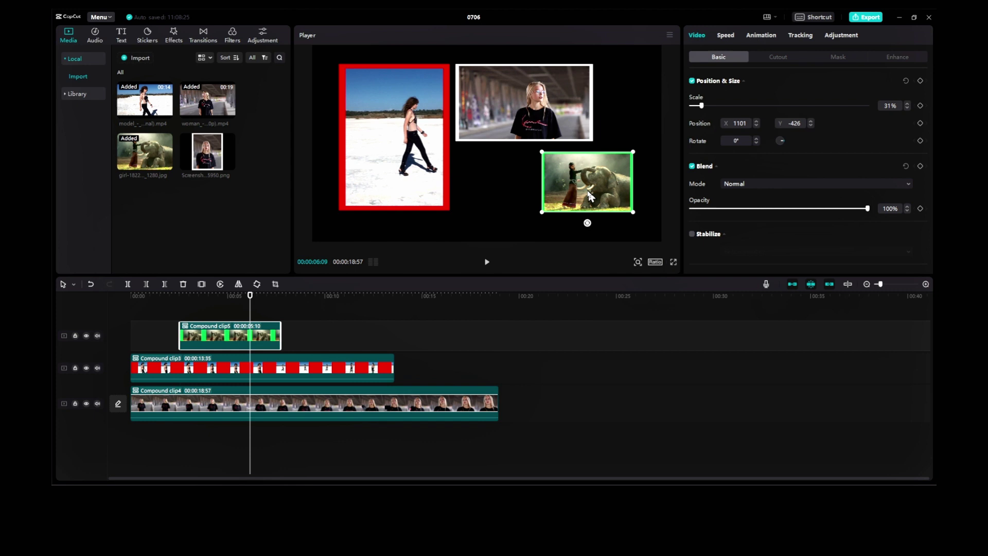
mouse_move(584, 194)
left_mouse_down()
mouse_move(503, 181)
mouse_move(510, 184)
left_mouse_up()
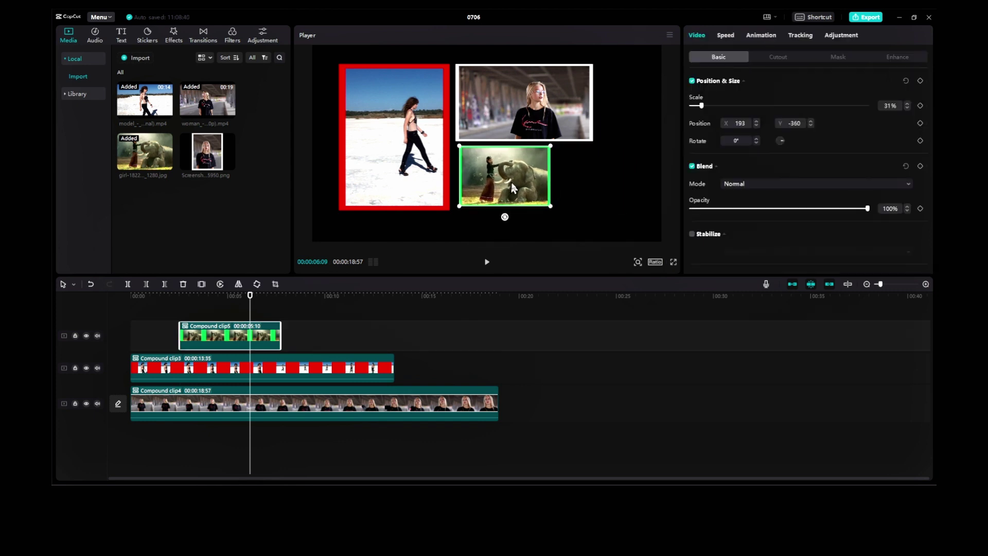
left_click(596, 207)
left_click(363, 401)
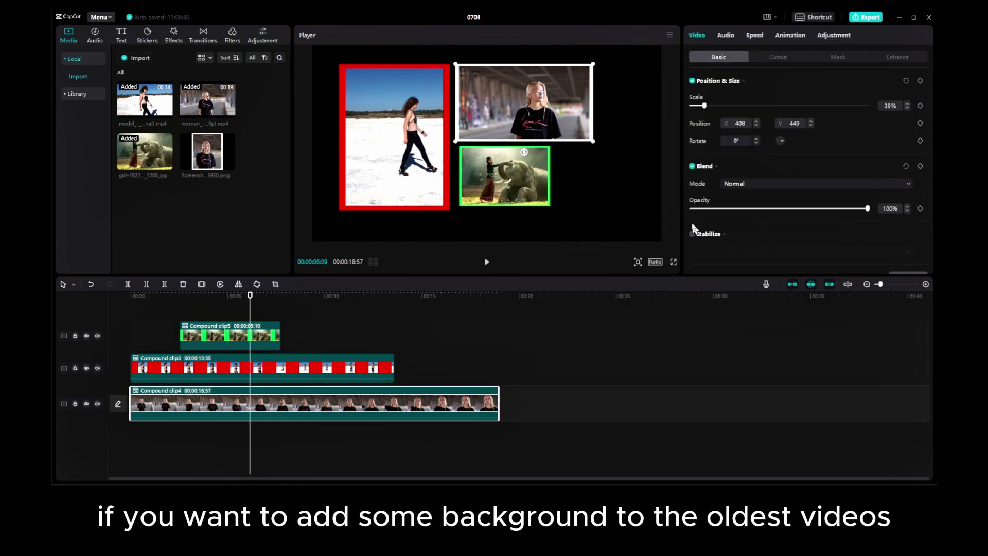
scroll(691, 222, "down", 3)
left_click(705, 255)
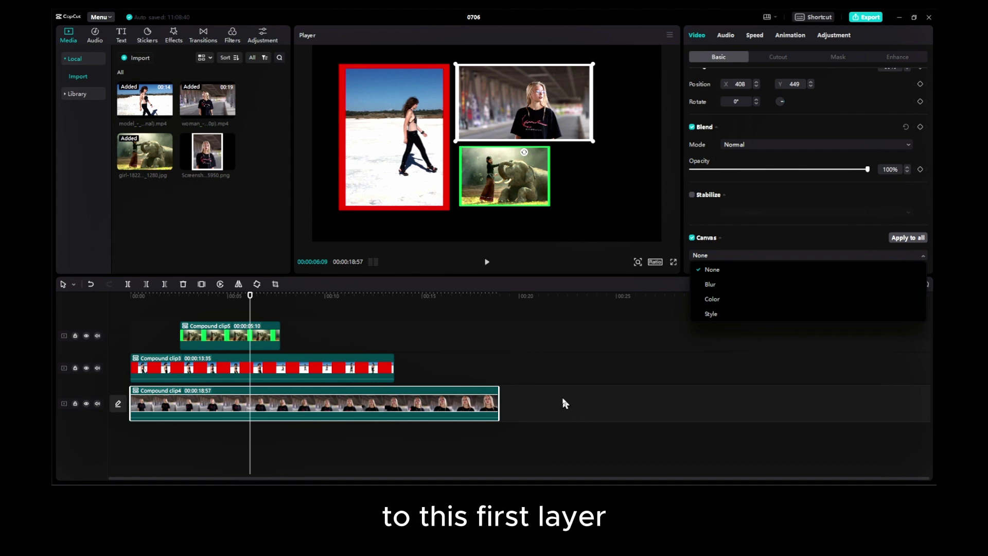
left_click(462, 353)
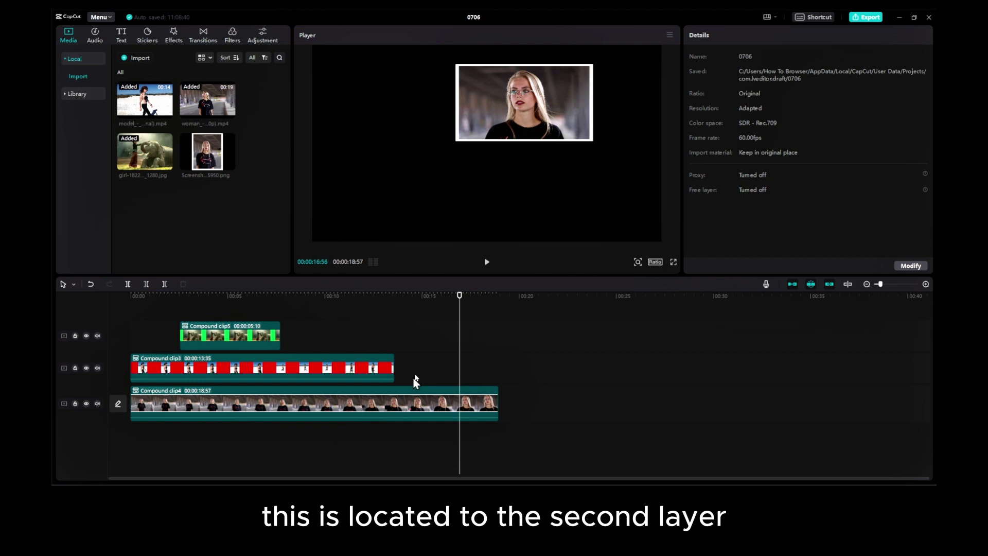
left_click(345, 367)
scroll(715, 228, "down", 3)
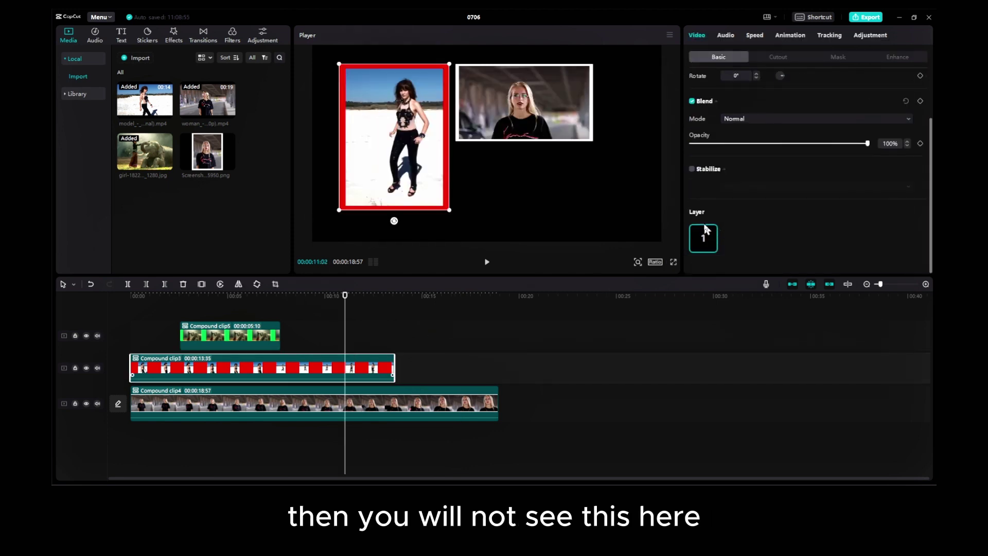
left_click(397, 396)
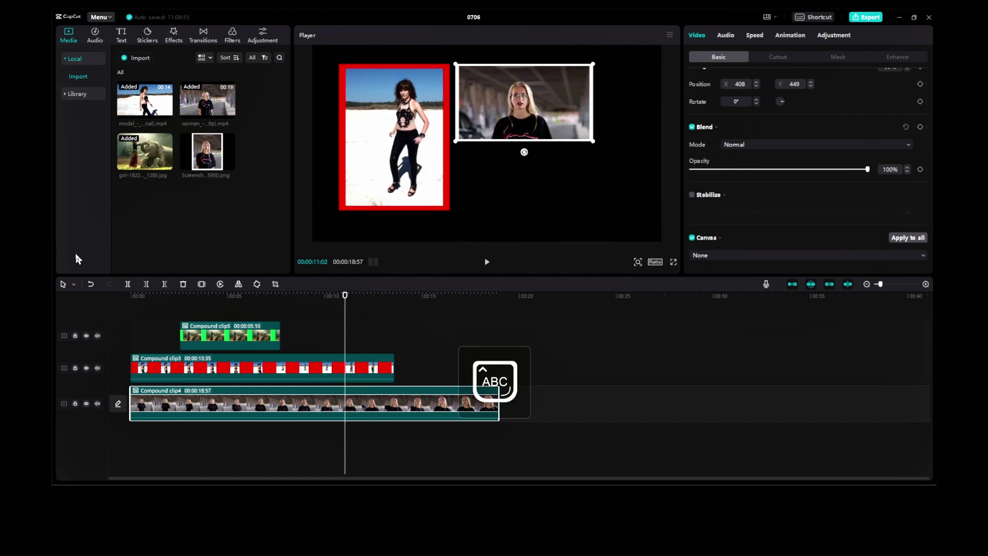
- Capture the CapCut timeline area as a screenshot and open it in Snipping Tool
key("super+shift+s")
left_click_drag(56, 247, 567, 474)
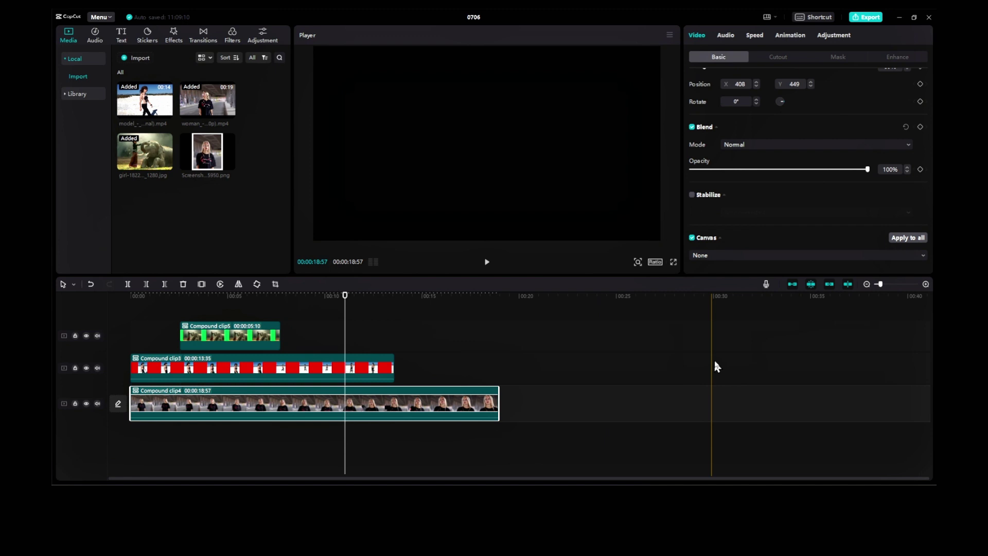
left_click(830, 374)
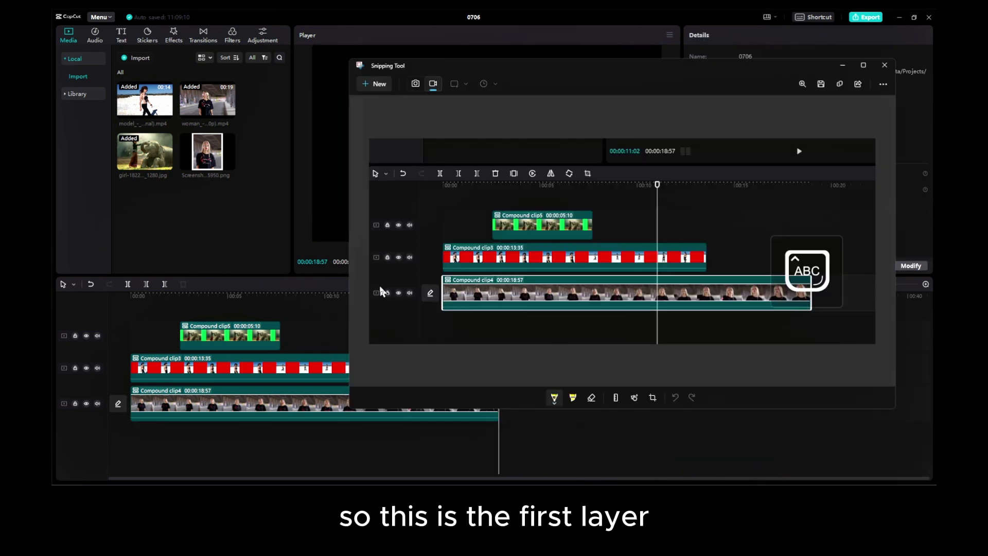
- Label the tracks with yellow numbers 1 and 2 and mark the bottom track
left_click_drag(379, 283, 388, 301)
left_click_drag(391, 262, 437, 287)
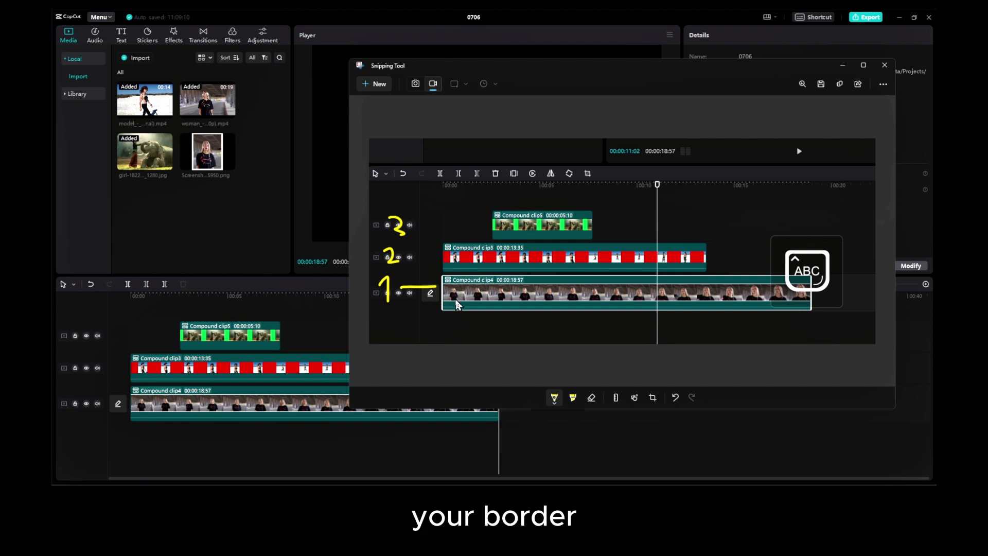
mouse_move(388, 321)
left_mouse_down()
mouse_move(796, 317)
mouse_move(392, 276)
mouse_move(389, 326)
left_mouse_up()
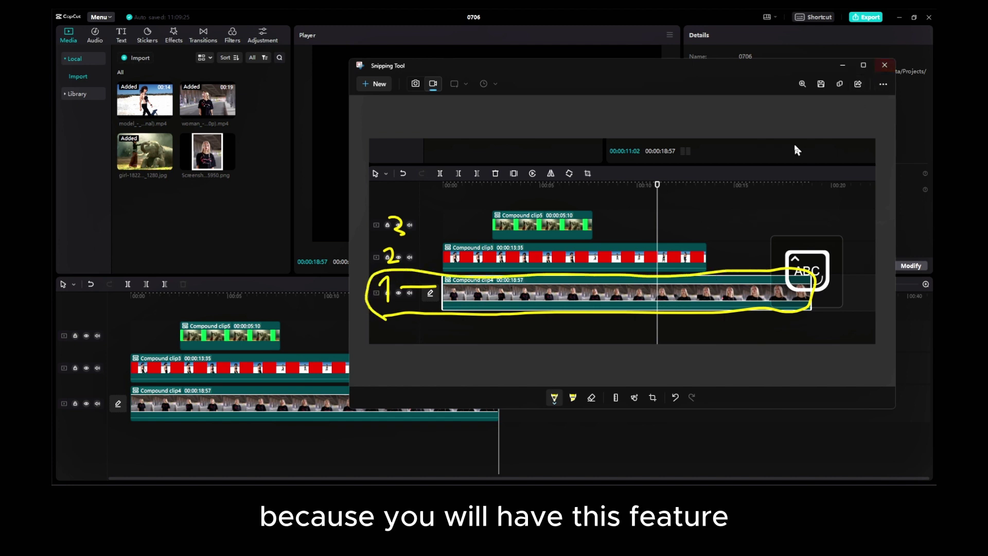
- Close the annotated screenshot, select the bottom woman clip and re-enable Canvas
left_click(823, 66)
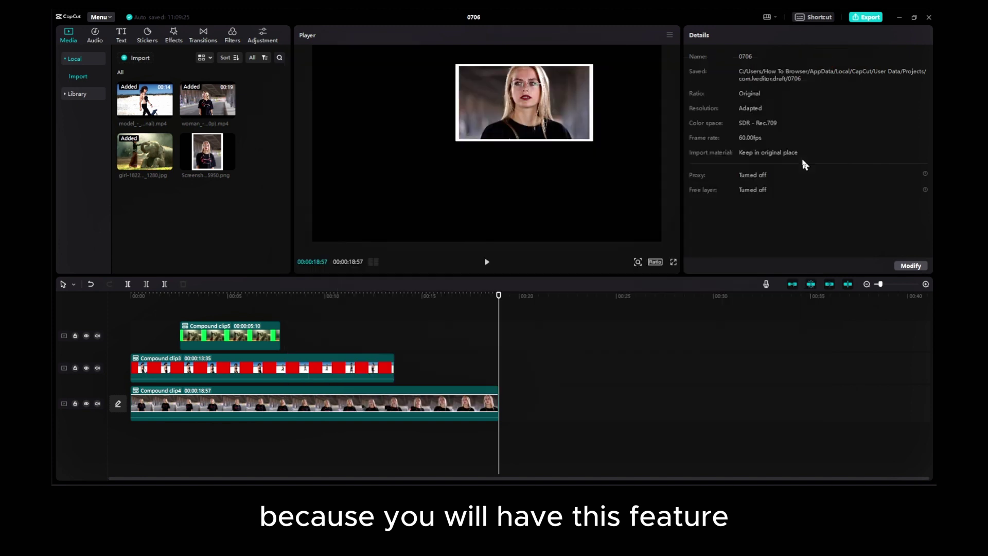
left_click(472, 389)
scroll(702, 236, "down", 2)
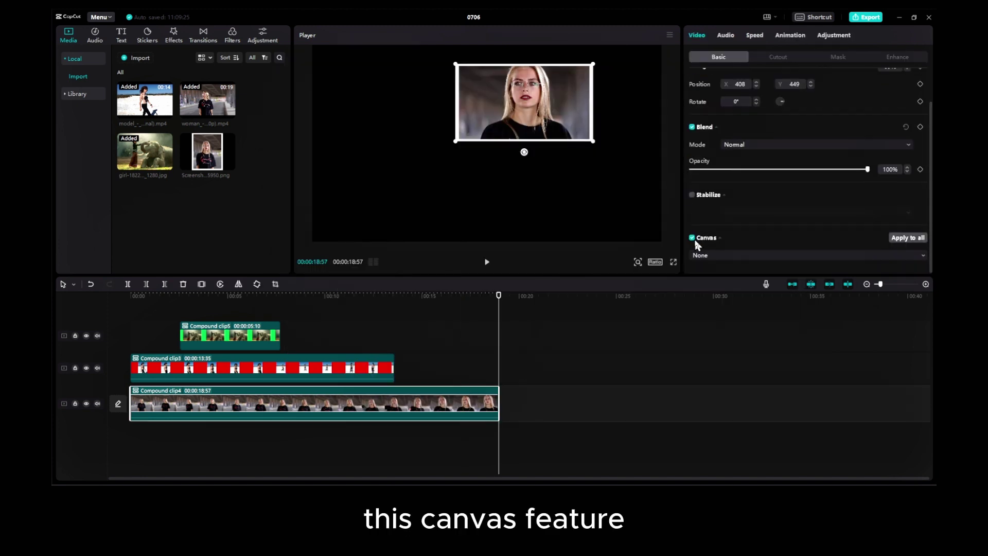
left_click(691, 238)
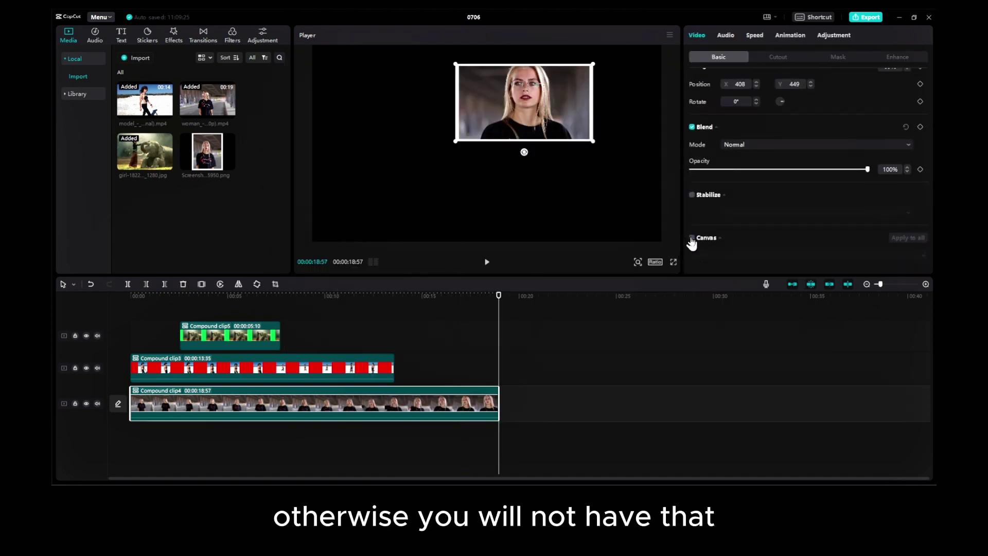
left_click(691, 238)
- Set the canvas to the dark teal starry Style background and move the playhead to about 00:05
left_click(704, 256)
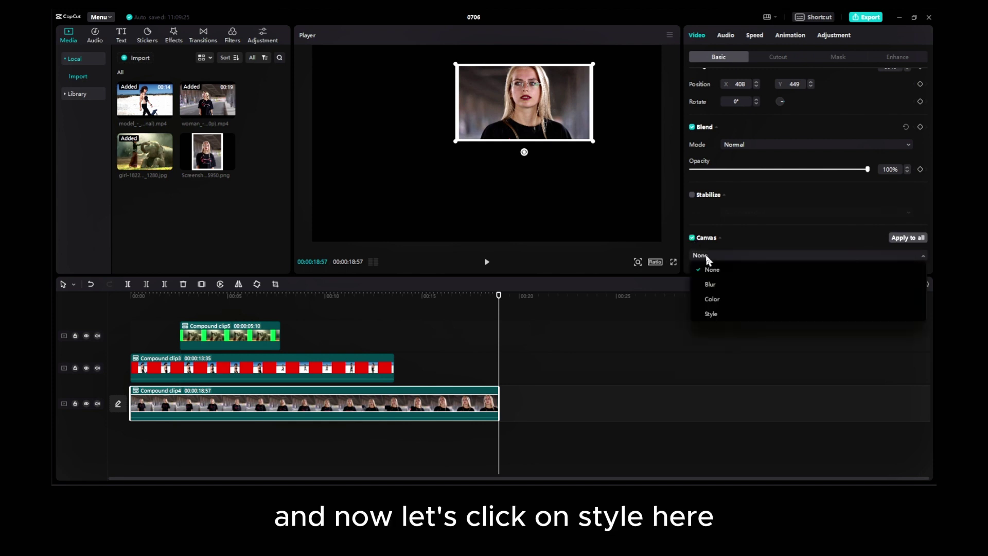
left_click(711, 314)
scroll(735, 220, "down", 5)
scroll(541, 270, "down", 3)
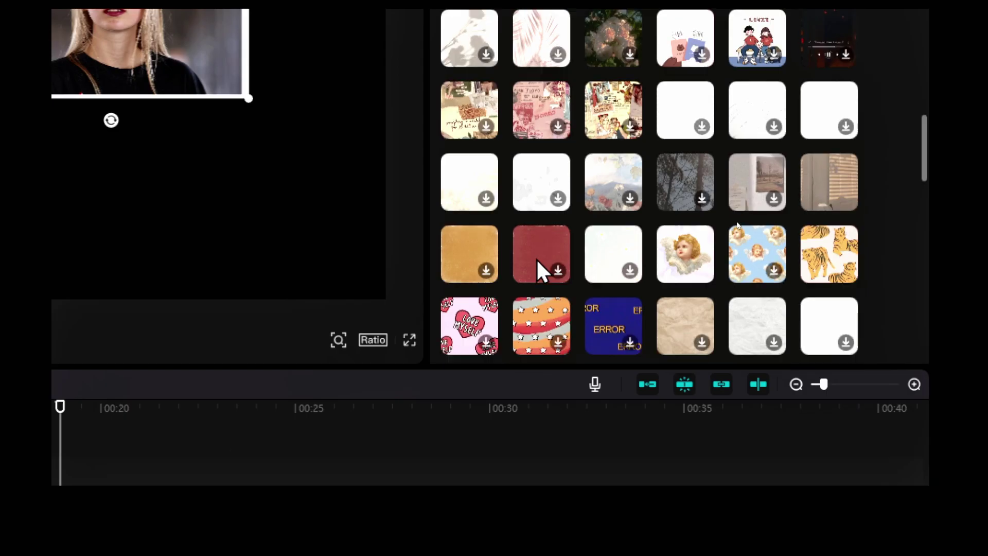
scroll(618, 270, "down", 3)
scroll(621, 266, "down", 5)
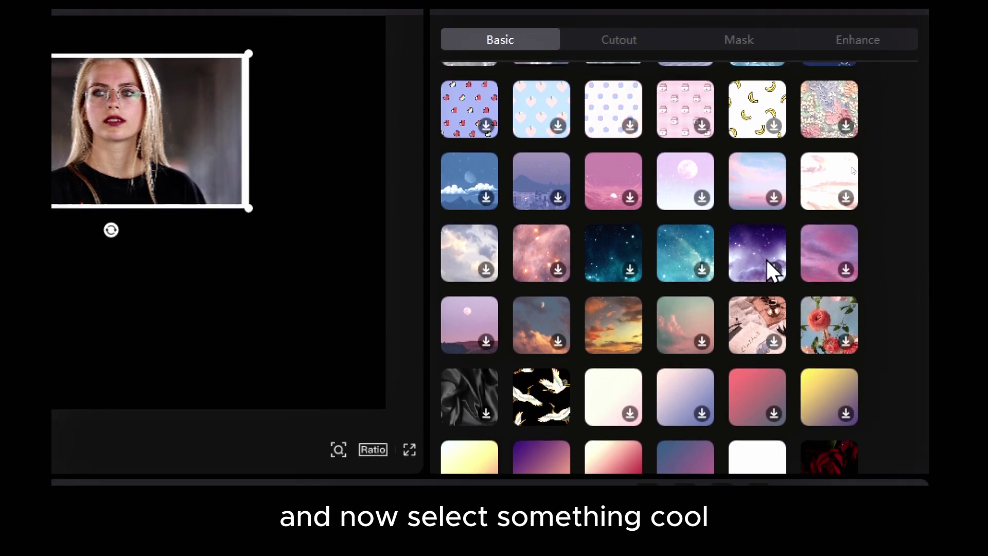
left_click(760, 248)
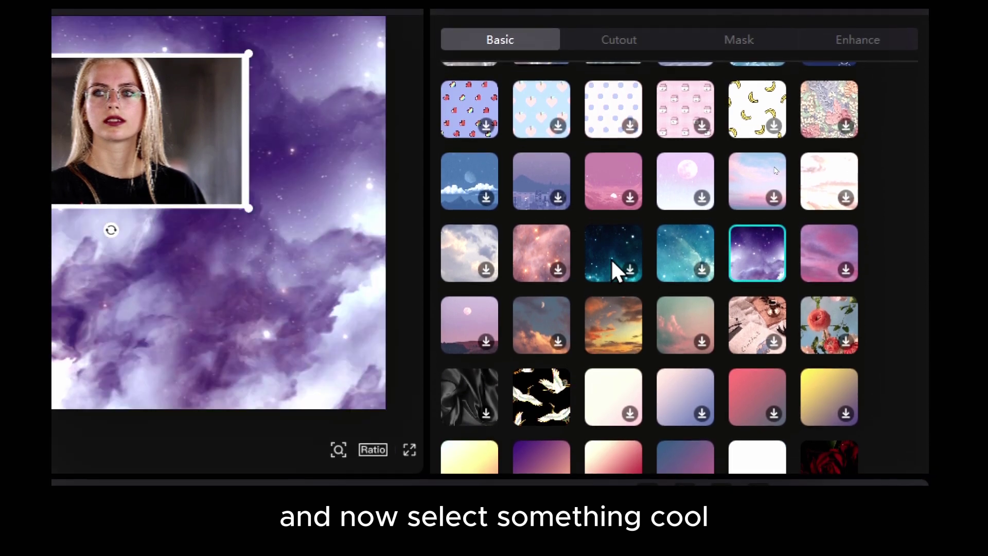
left_click(611, 258)
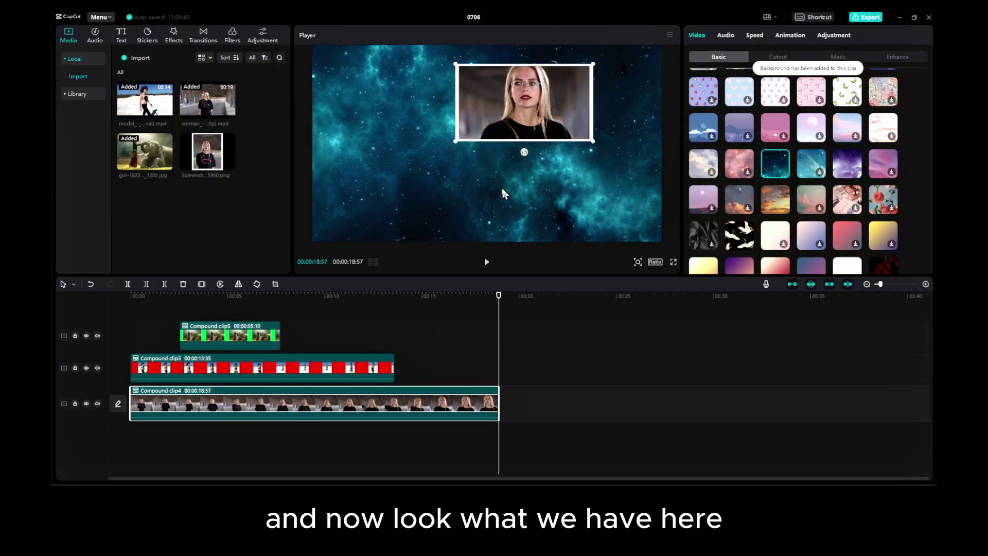
left_click_drag(255, 297, 238, 296)
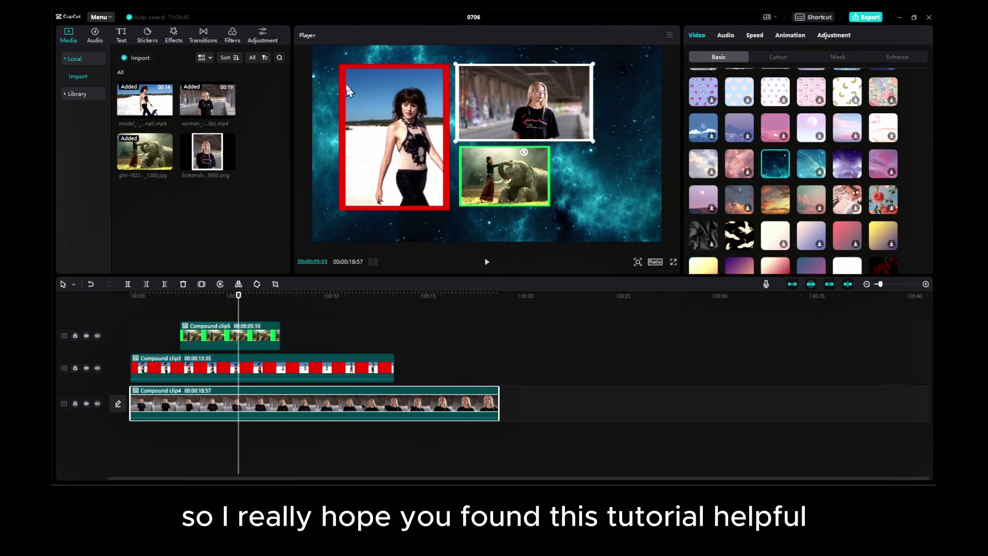
- Screenshot the Player's finished three-clip galaxy collage and open the capture
key("super+shift+s")
left_click_drag(313, 48, 661, 242)
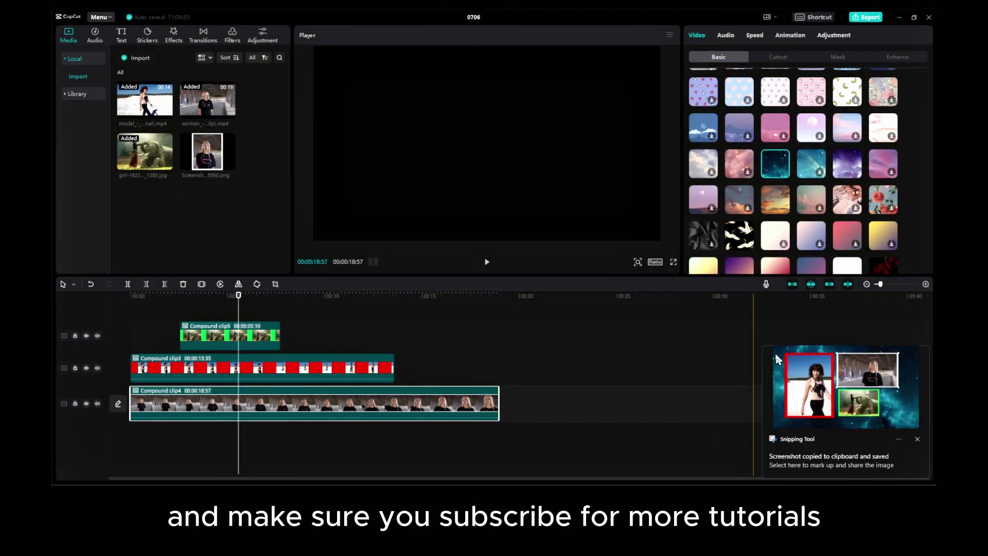
left_click(777, 359)
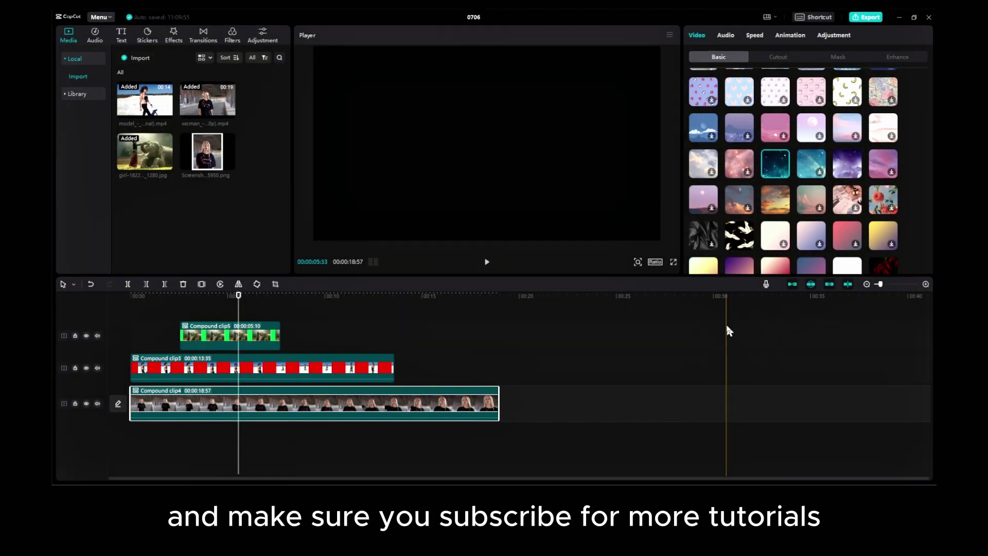